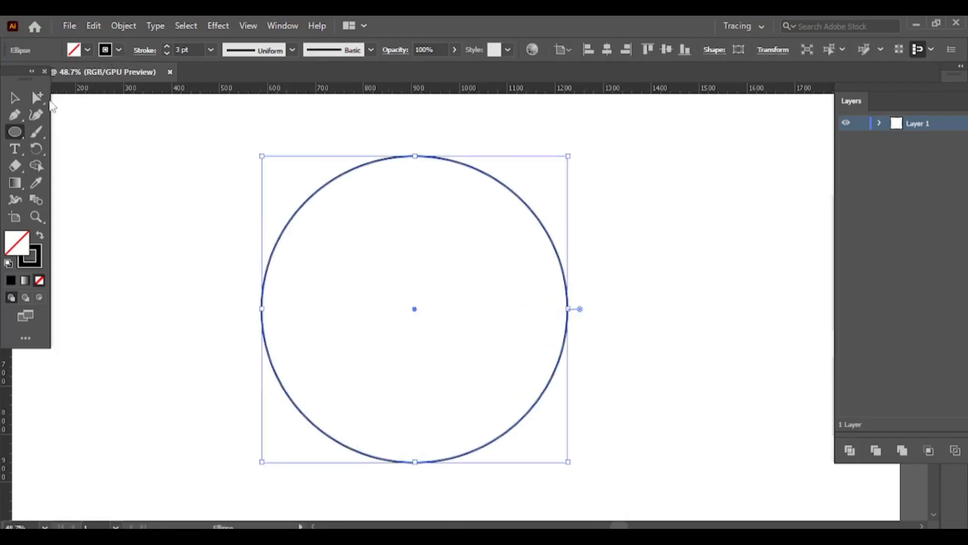
# Set the circle's stroke weight to 15 pt.
pyautogui.click(166, 45)
pyautogui.click(167, 45)
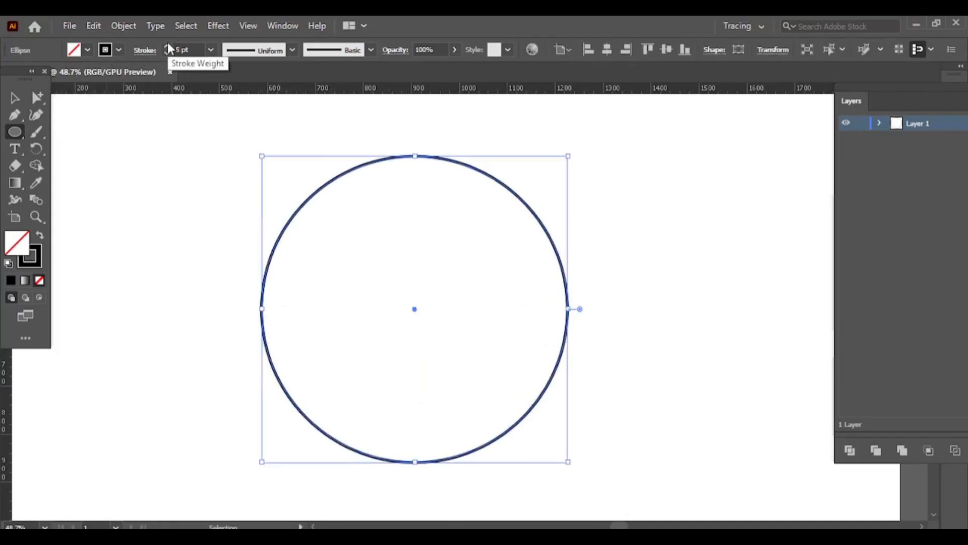
pyautogui.click(164, 45)
pyautogui.click(165, 45)
pyautogui.click(165, 45)
pyautogui.click(164, 45)
pyautogui.click(165, 45)
pyautogui.click(164, 45)
pyautogui.click(165, 45)
pyautogui.click(164, 45)
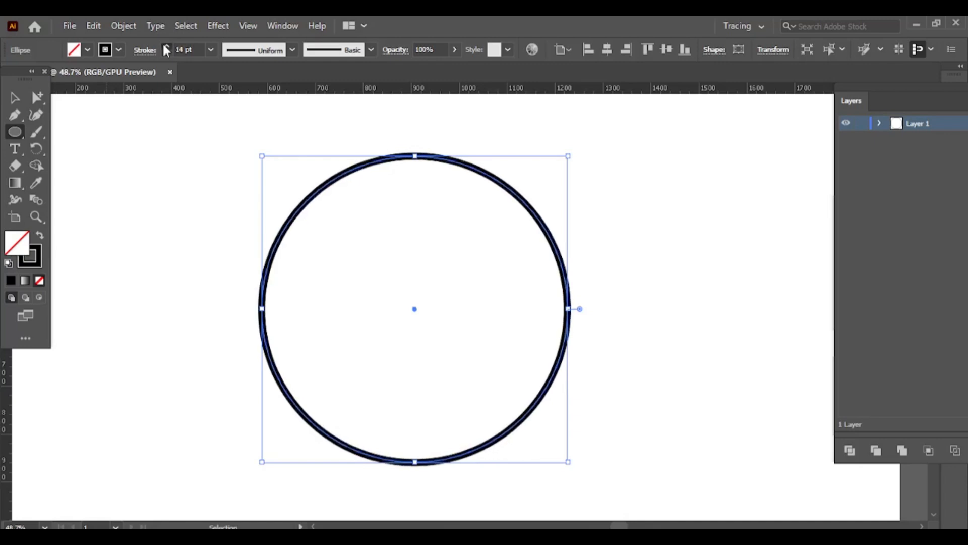
pyautogui.click(164, 45)
pyautogui.click(165, 45)
# Apply a linear gradient fill to the circle, running from orange to yellow.
pyautogui.doubleClick(17, 186)
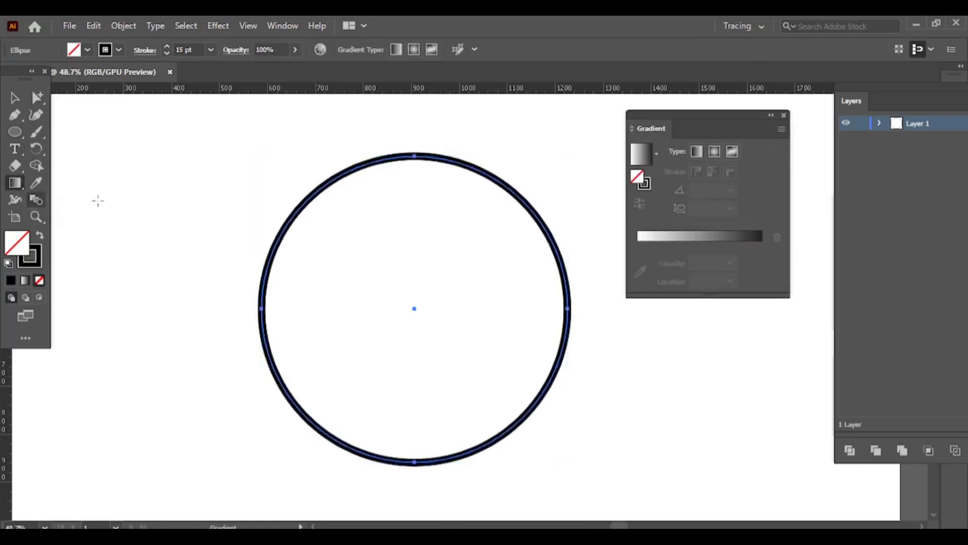
pyautogui.click(681, 240)
pyautogui.doubleClick(637, 246)
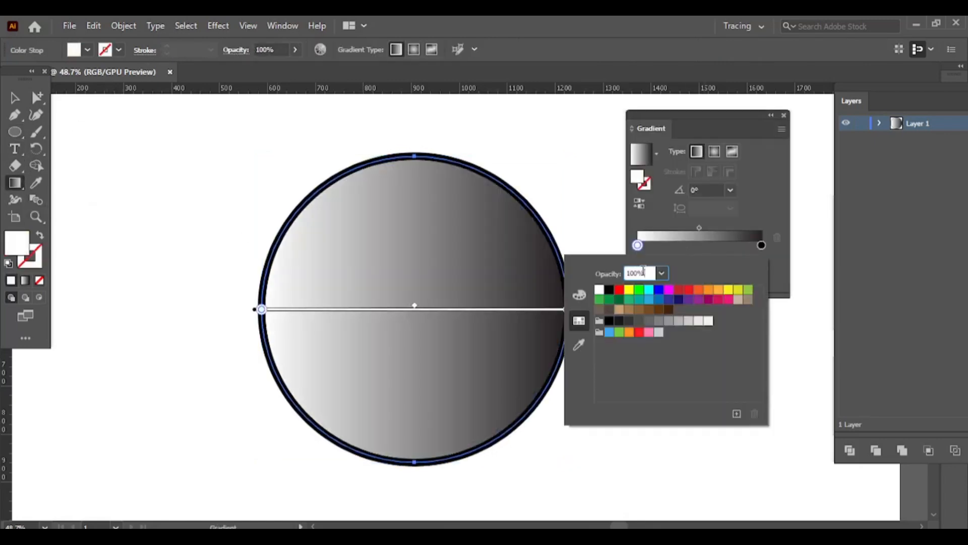
pyautogui.click(701, 293)
pyautogui.click(761, 245)
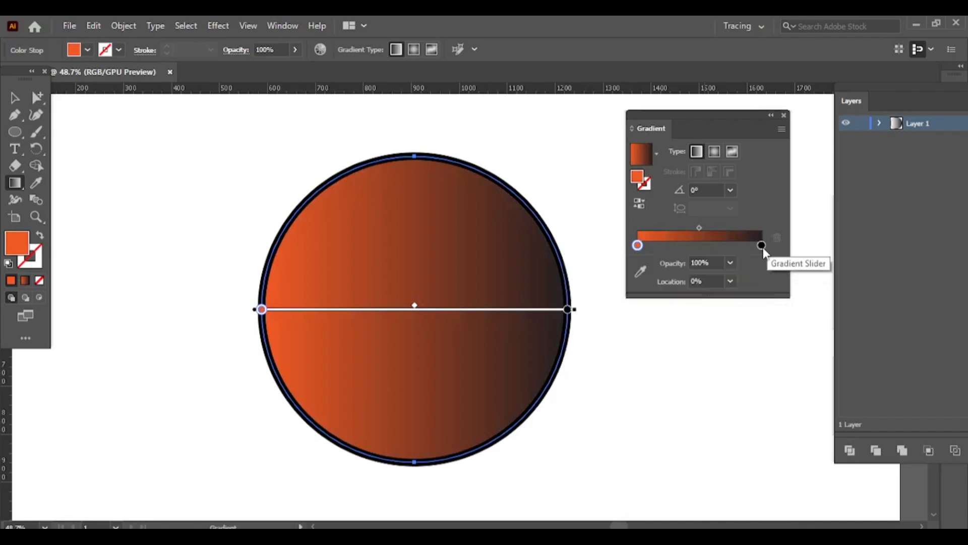
pyautogui.doubleClick(761, 246)
pyautogui.click(629, 291)
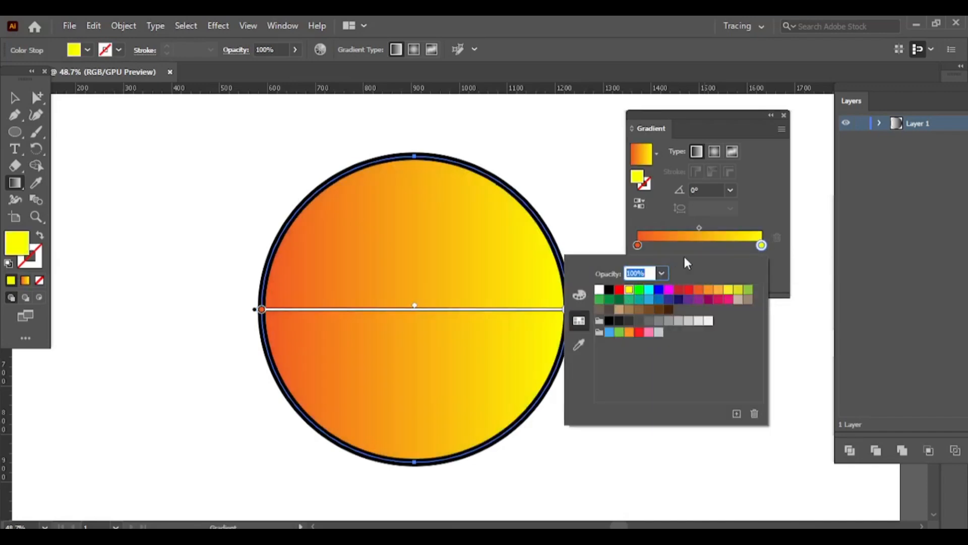
# Swap the circle's fill and stroke so the gradient colours the outline, and set the fill to None.
pyautogui.click(15, 98)
pyautogui.click(39, 236)
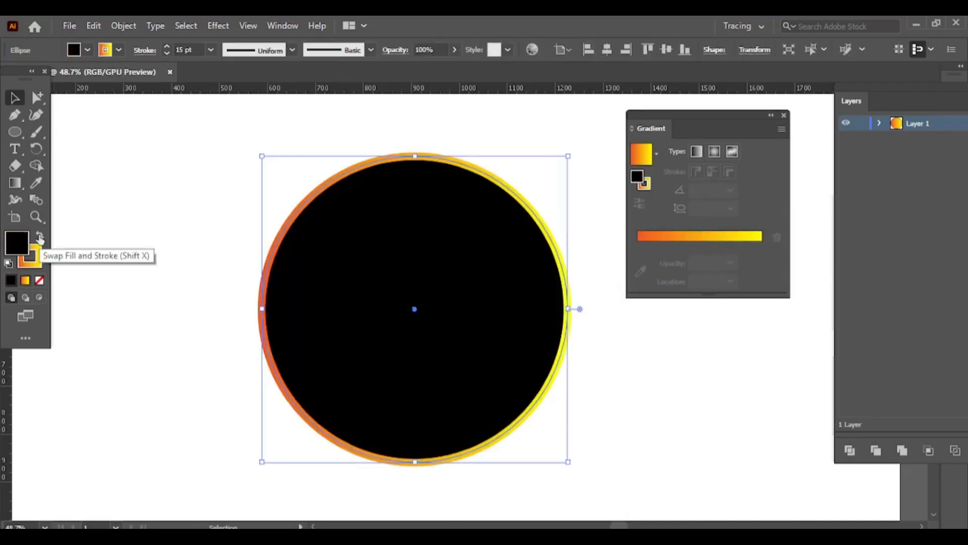
pyautogui.click(73, 50)
pyautogui.click(9, 72)
pyautogui.click(112, 210)
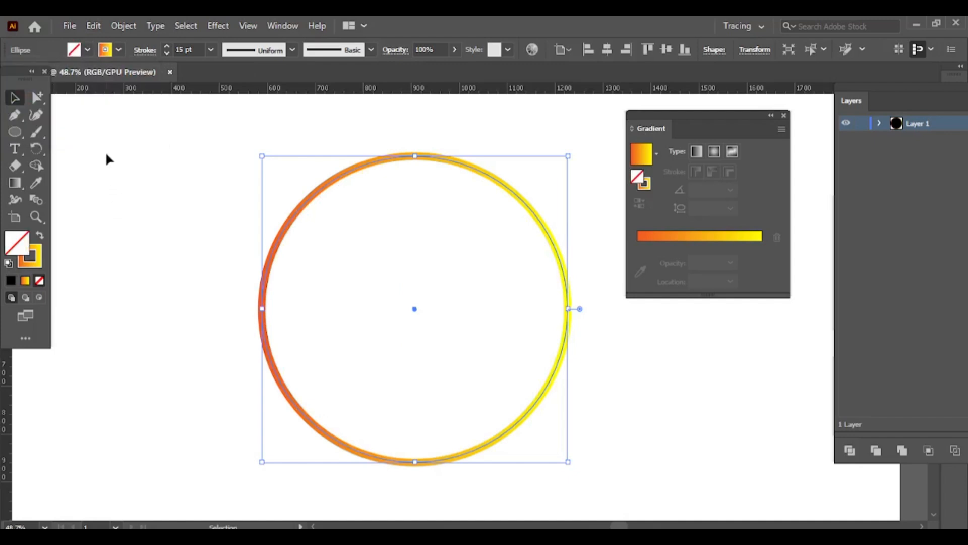
# Increase the ring's stroke weight to 23 pt and move the Gradient panel away from the artwork.
pyautogui.click(168, 46)
pyautogui.click(167, 46)
pyautogui.click(167, 47)
pyautogui.click(167, 46)
pyautogui.click(168, 47)
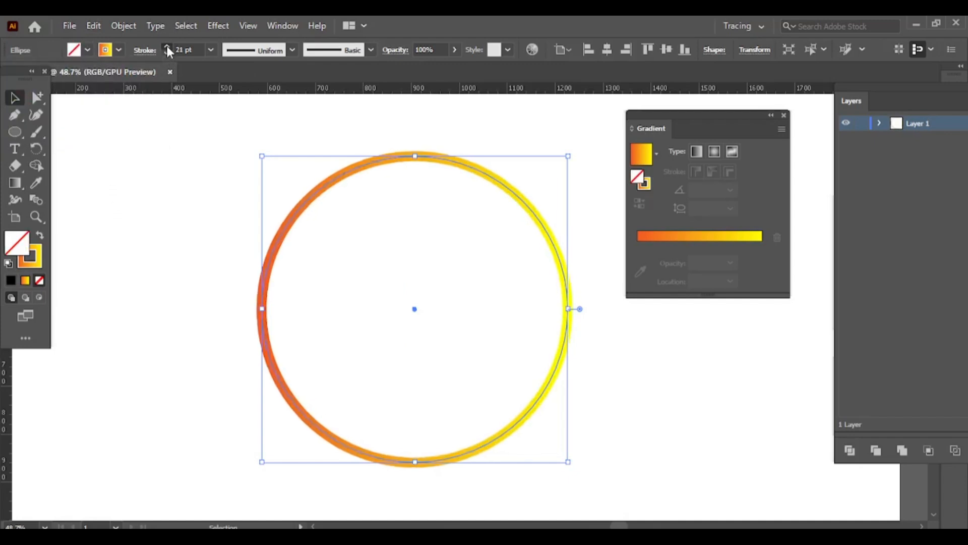
pyautogui.click(168, 47)
pyautogui.click(167, 47)
pyautogui.click(167, 46)
pyautogui.moveTo(779, 122); pyautogui.dragTo(850, 114)
# Place a horizontal and a vertical guide crossing at the ring's centre.
pyautogui.click(549, 166)
pyautogui.moveTo(505, 88); pyautogui.dragTo(480, 311)
pyautogui.click(546, 378)
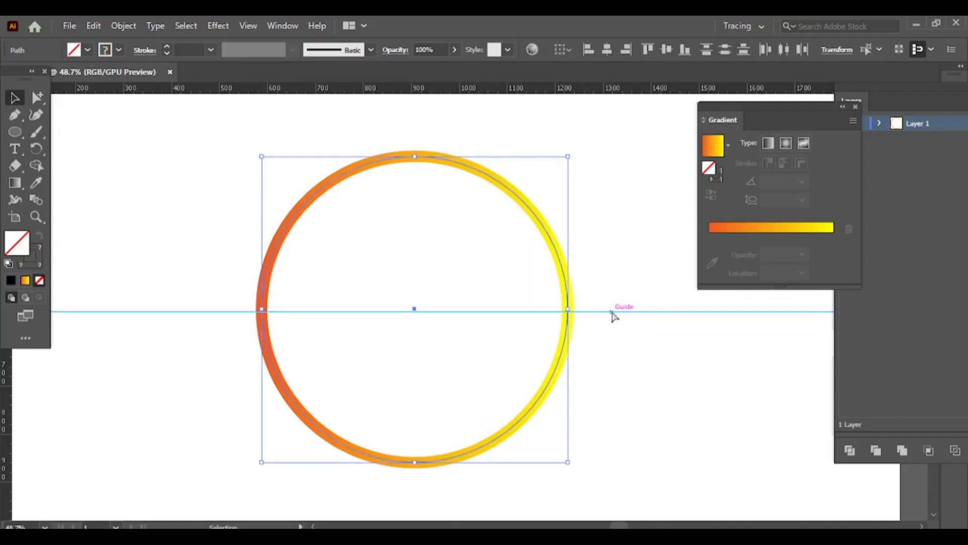
pyautogui.moveTo(610, 312); pyautogui.dragTo(610, 308)
pyautogui.click(101, 365)
pyautogui.moveTo(10, 381); pyautogui.dragTo(413, 415)
pyautogui.hotkey('ctrl', 'a')
pyautogui.click(637, 435)
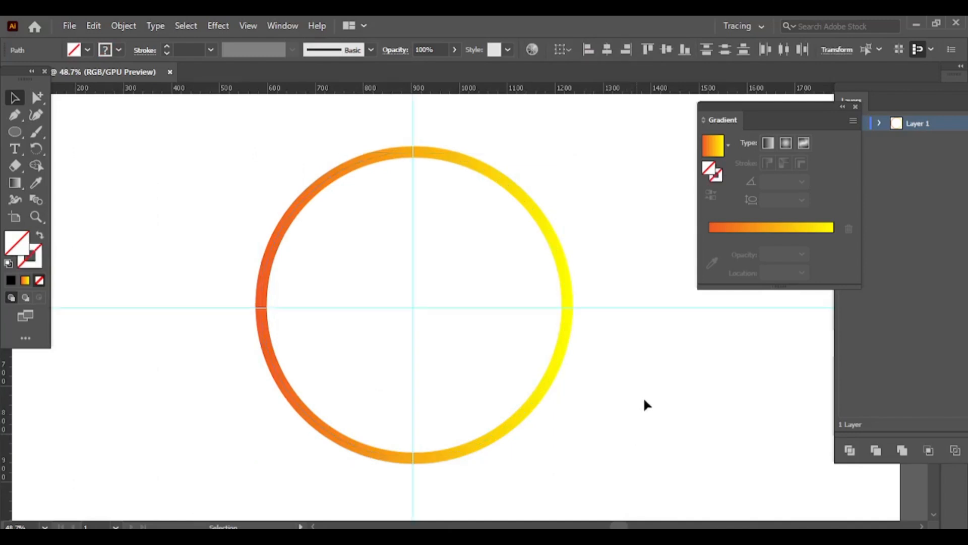
# Draw a small upright rectangle just inside the ring's top at the vertical guide, with solid orange fill and no stroke.
pyautogui.moveTo(14, 131); pyautogui.dragTo(65, 132)
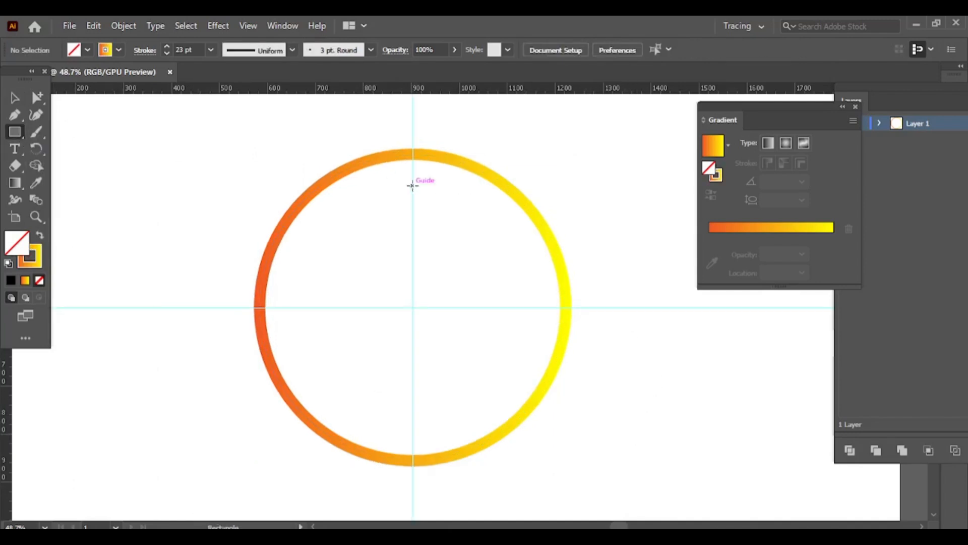
pyautogui.moveTo(413, 183); pyautogui.dragTo(422, 159)
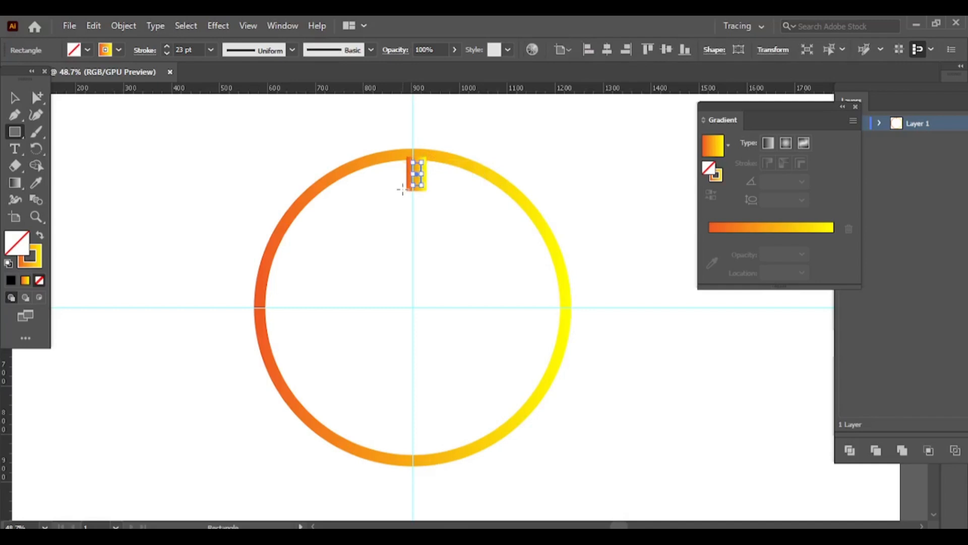
pyautogui.click(40, 235)
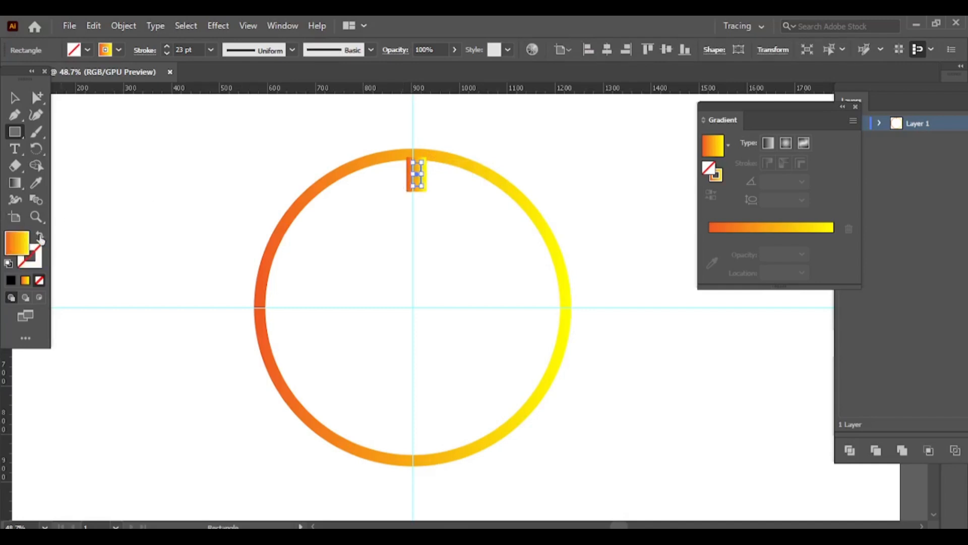
pyautogui.click(74, 51)
pyautogui.click(138, 74)
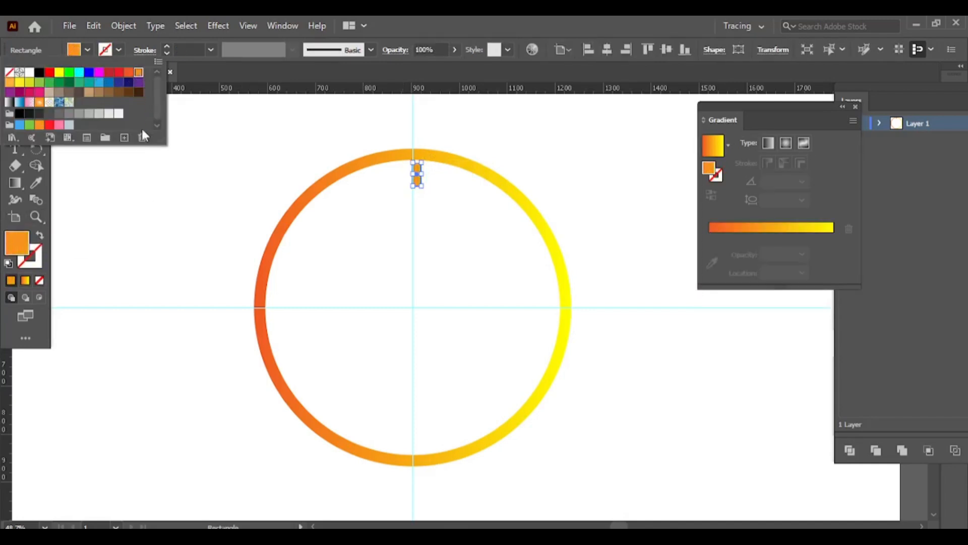
pyautogui.click(120, 185)
# Centre the orange rectangle on the vertical guide and lengthen it slightly downward.
pyautogui.click(37, 218)
pyautogui.moveTo(401, 170); pyautogui.dragTo(569, 268)
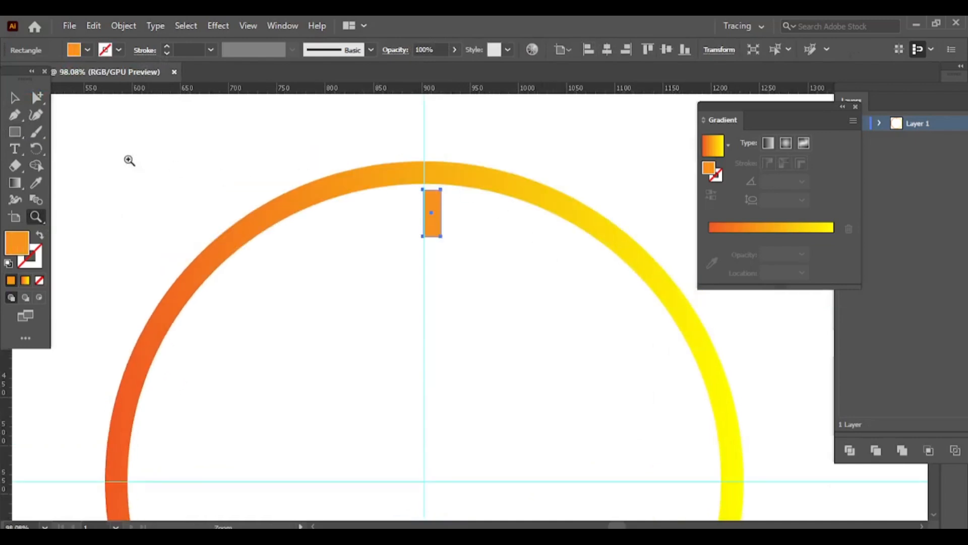
pyautogui.click(14, 102)
pyautogui.moveTo(432, 216); pyautogui.dragTo(425, 243)
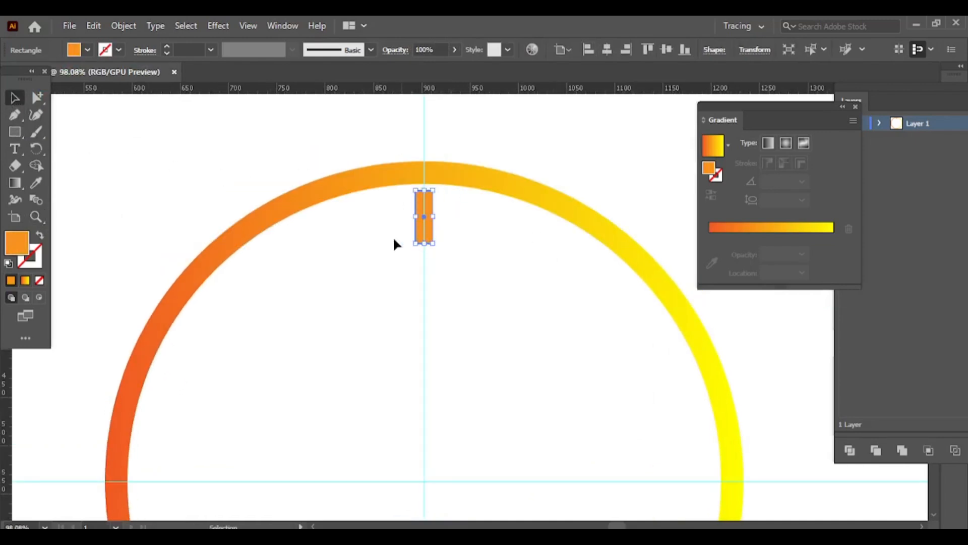
# Duplicate the orange marker straight down the vertical guide to just inside the ring's bottom.
pyautogui.click(37, 218)
pyautogui.moveTo(305, 370); pyautogui.dragTo(270, 356)
pyautogui.scroll(-3, 335, 315)
pyautogui.moveTo(339, 314); pyautogui.dragTo(281, 275)
pyautogui.scroll(-3, 312, 298)
pyautogui.scroll(-2, 275, 270)
pyautogui.scroll(1, 136, 154)
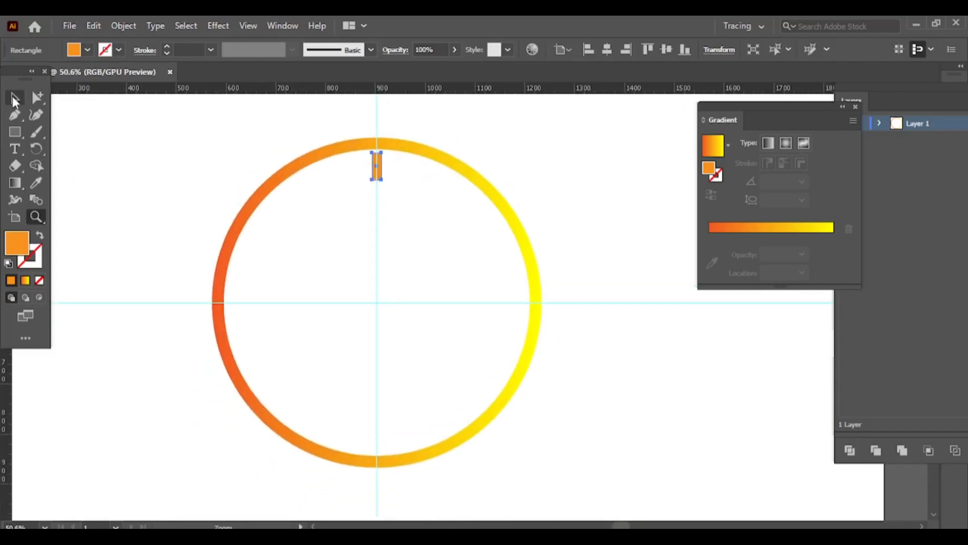
pyautogui.click(15, 99)
pyautogui.moveTo(376, 171); pyautogui.dragTo(391, 435)
pyautogui.click(576, 448)
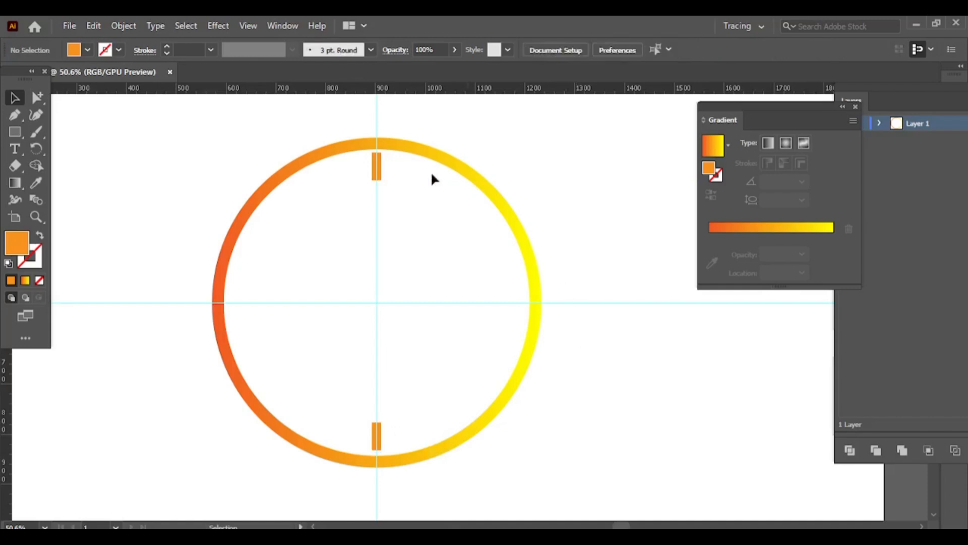
# Rotate copies of both orange markers by 30° about the guides' intersection, repeating until twelve hour marks surround the dial.
pyautogui.keyDown('shift'); pyautogui.click(378, 433); pyautogui.keyUp('shift')
pyautogui.click(35, 149)
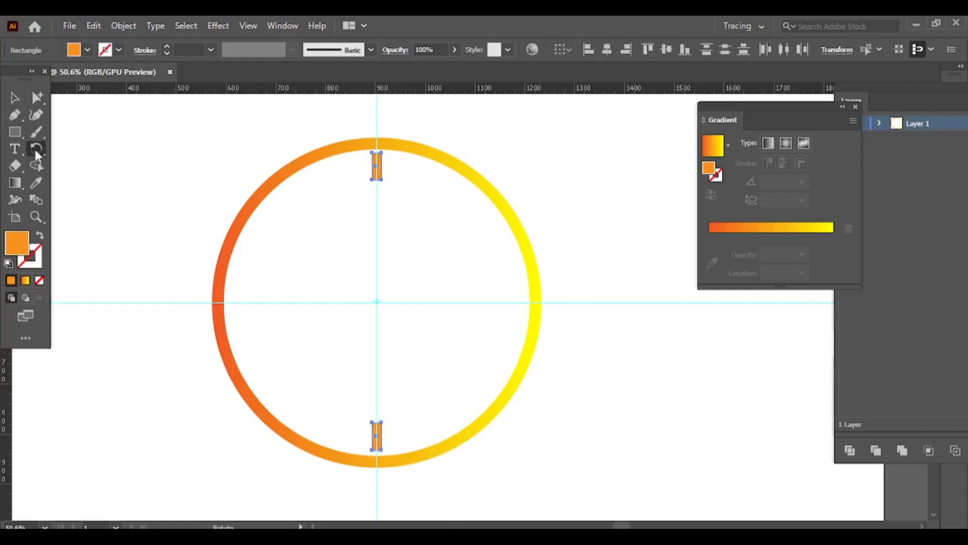
pyautogui.keyDown('alt'); pyautogui.click(376, 303); pyautogui.keyUp('alt')
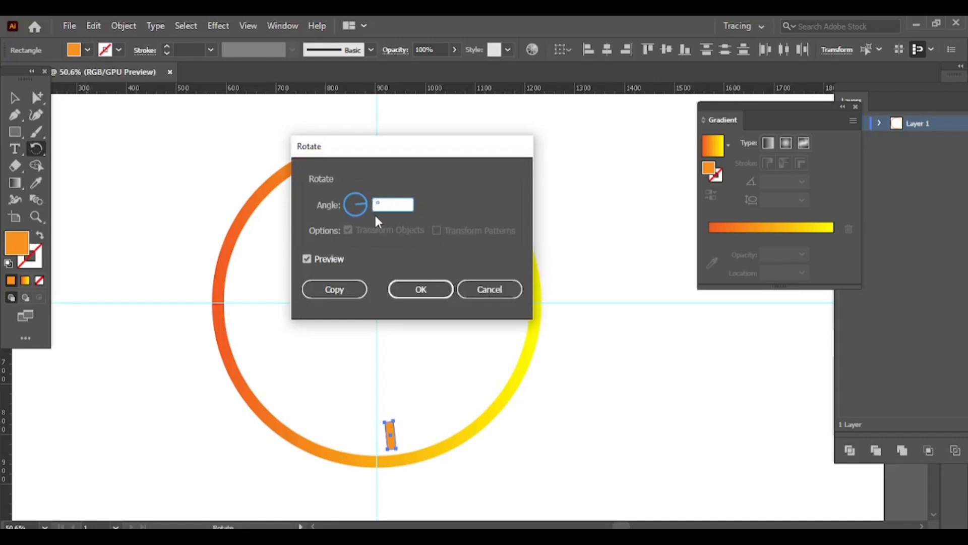
pyautogui.write('30')
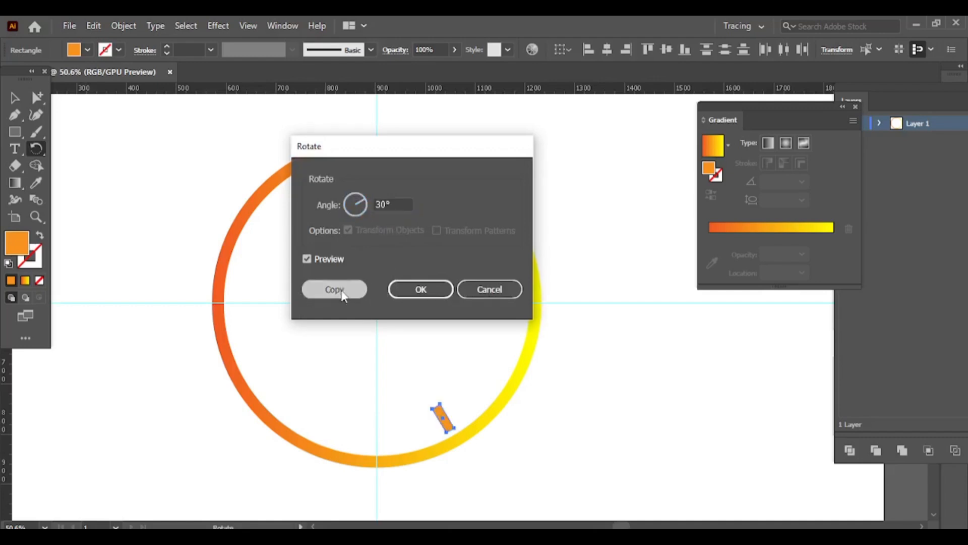
pyautogui.click(334, 289)
pyautogui.hotkey('ctrl', 'd')
pyautogui.hotkey('ctrl', 'd')
pyautogui.hotkey('ctrl', 'd')
pyautogui.hotkey('ctrl', 'd')
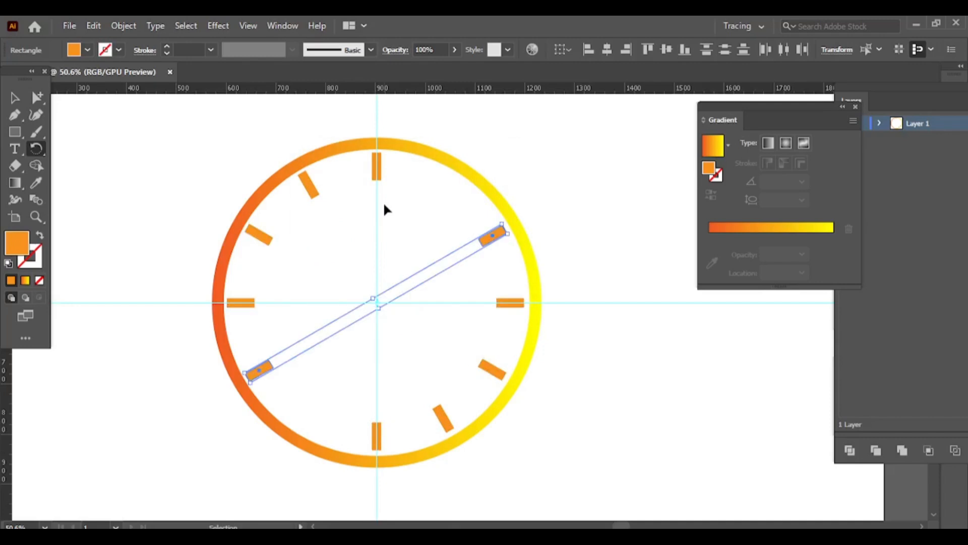
pyautogui.click(10, 99)
pyautogui.click(141, 146)
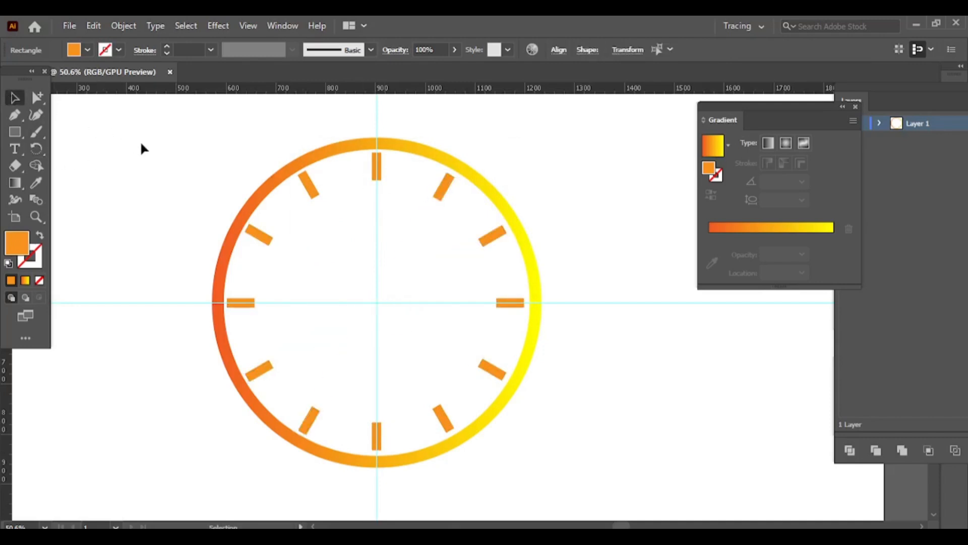
# Copy the top hour marker, paste it in front, and fill the copy with yellow.
pyautogui.click(376, 169)
pyautogui.click(94, 26)
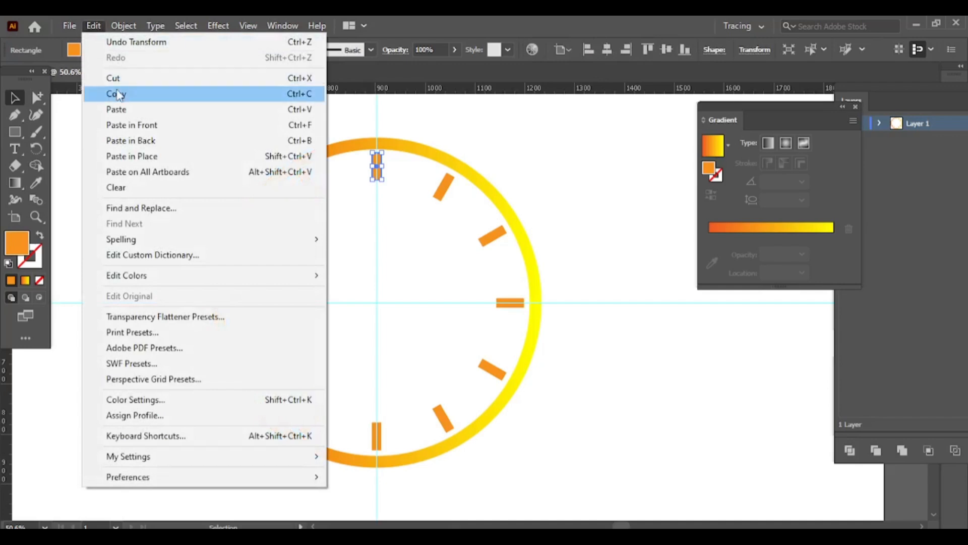
pyautogui.click(117, 93)
pyautogui.click(93, 26)
pyautogui.click(154, 125)
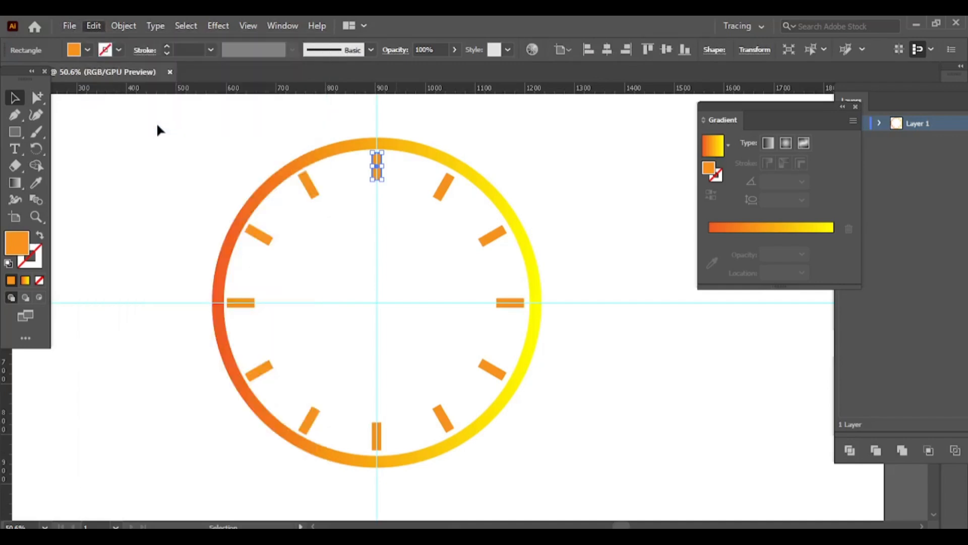
pyautogui.click(74, 50)
pyautogui.click(59, 72)
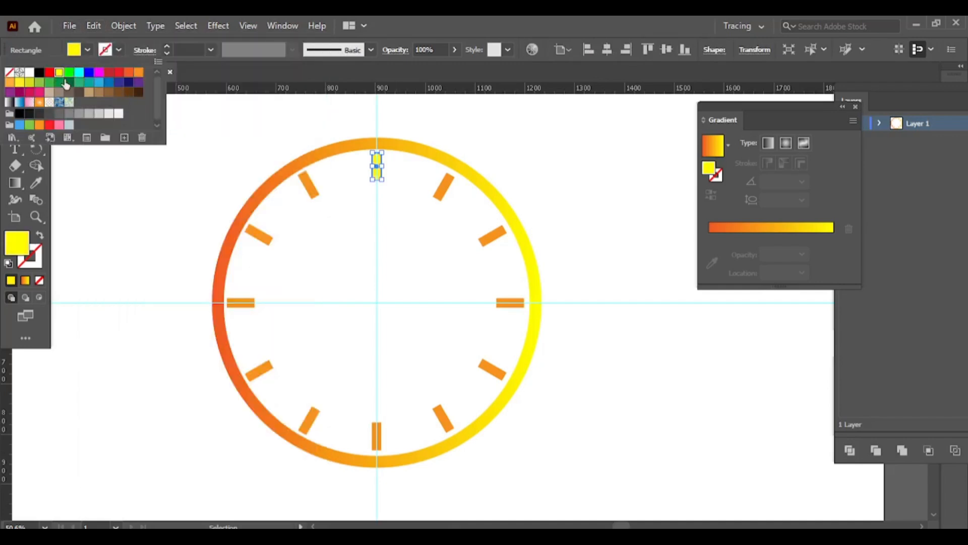
pyautogui.click(118, 202)
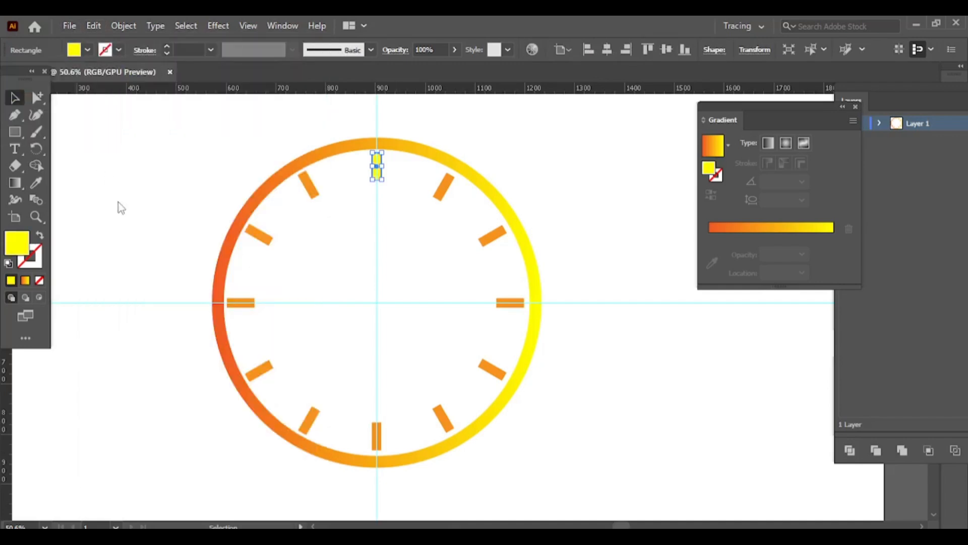
# Close the Gradient panel and shorten the yellow rectangle to about half the hour marker's length, keeping its outer end.
pyautogui.click(855, 107)
pyautogui.click(36, 217)
pyautogui.moveTo(291, 150); pyautogui.dragTo(452, 192)
pyautogui.press('v')
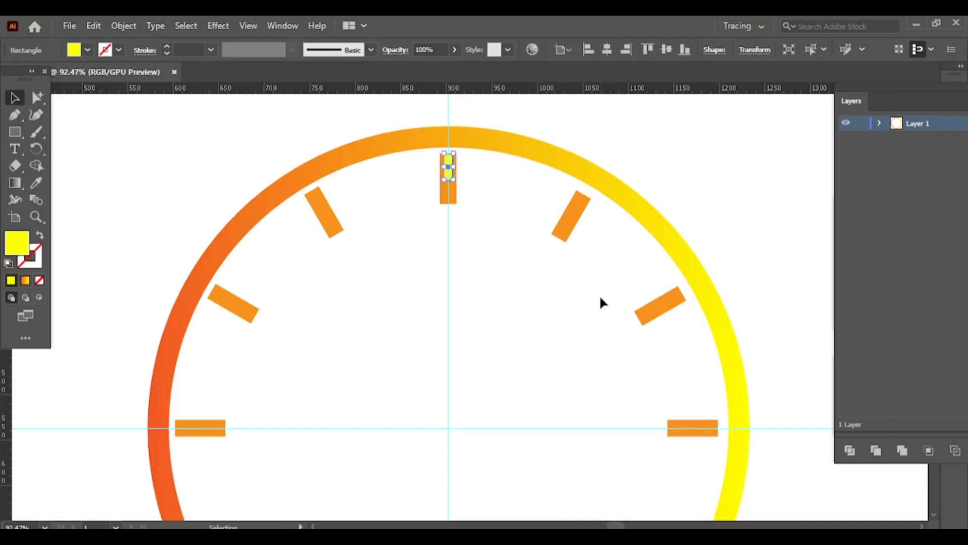
pyautogui.press('z')
pyautogui.moveTo(272, 273); pyautogui.dragTo(207, 242)
pyautogui.scroll(-2, 278, 270)
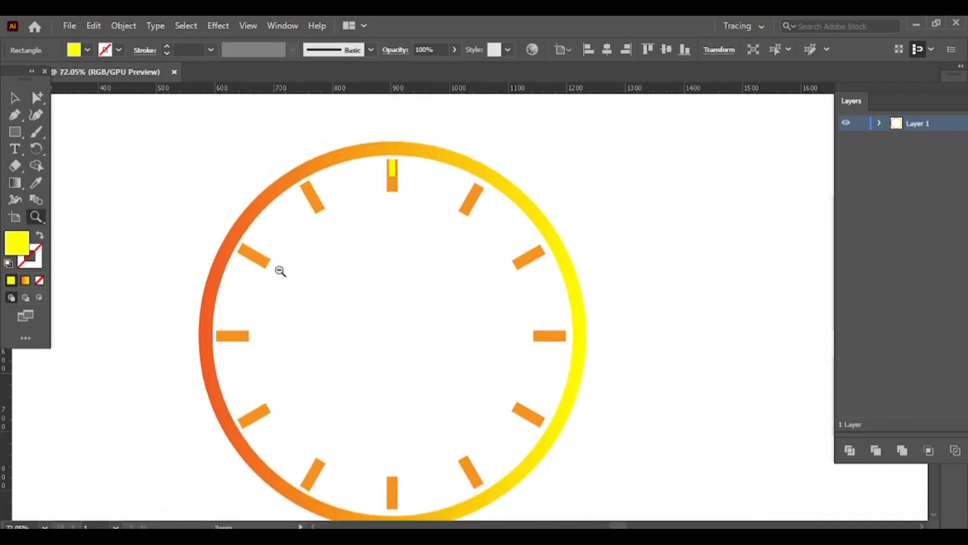
# Make a copy of the yellow tick rotated 6° about the guides' intersection.
pyautogui.click(16, 101)
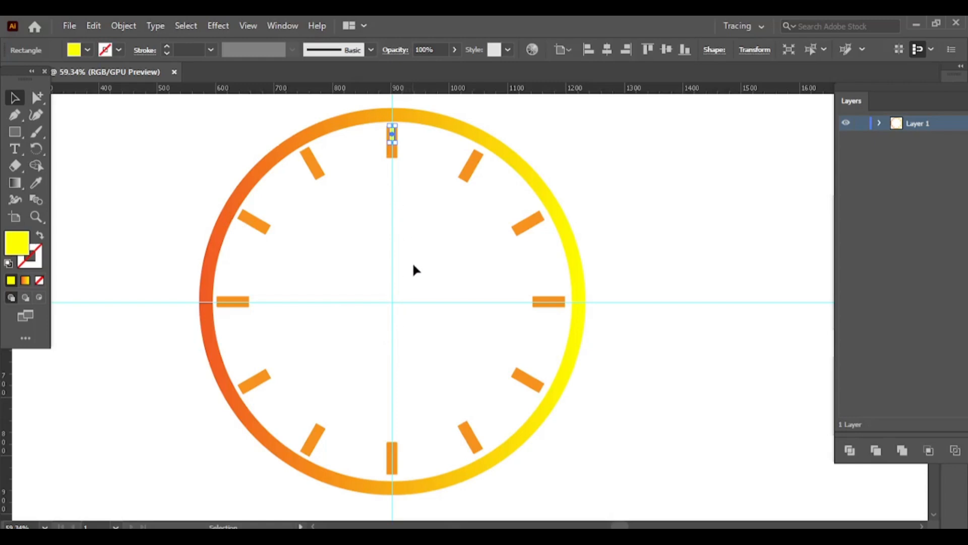
pyautogui.click(35, 149)
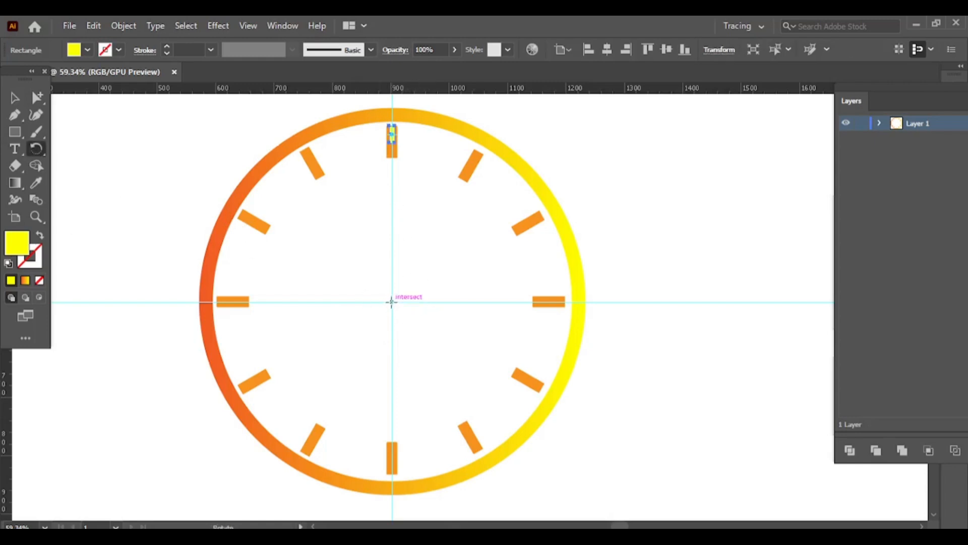
pyautogui.click(391, 301)
pyautogui.click(17, 99)
pyautogui.click(38, 147)
pyautogui.keyDown('alt'); pyautogui.click(392, 302); pyautogui.keyUp('alt')
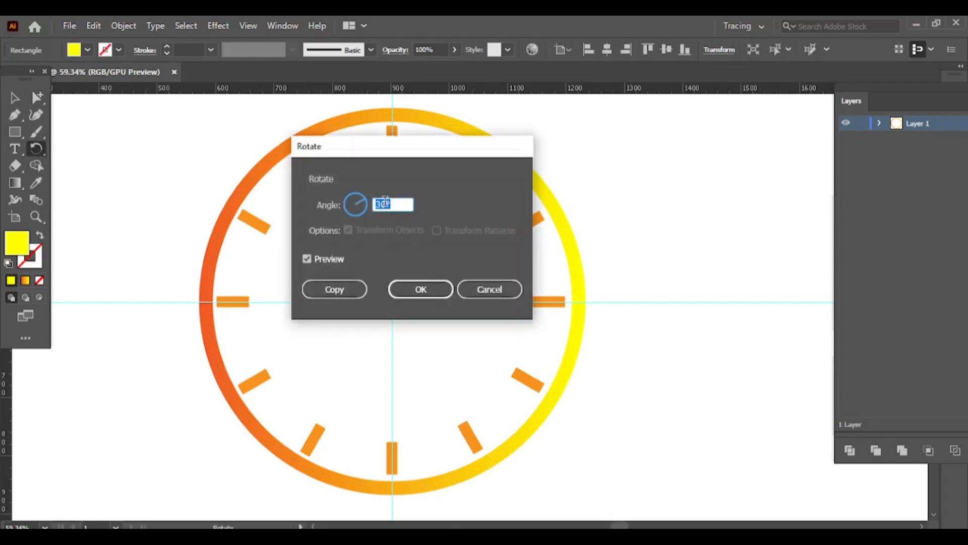
pyautogui.write('6')
pyautogui.click(355, 285)
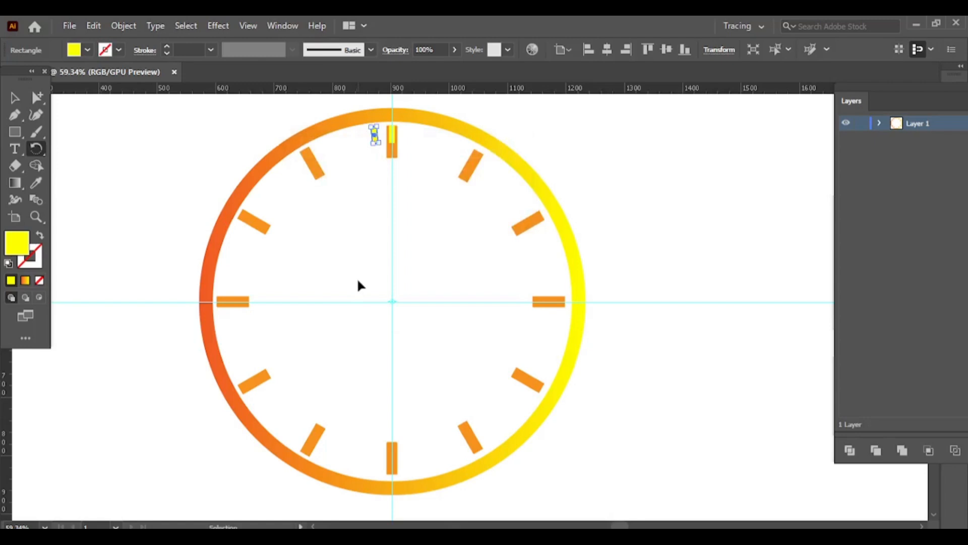
# Repeat the rotated copy of the yellow tick until minute ticks fill the whole dial, and deselect.
pyautogui.hotkey('ctrl', 'd')
pyautogui.hotkey('ctrl', 'd')
pyautogui.hotkey('ctrl', 'd')
pyautogui.hotkey('ctrl', 'd')
pyautogui.hotkey('ctrl', 'd')
pyautogui.hotkey('ctrl', 'd')
pyautogui.hotkey('ctrl', 'd')
pyautogui.hotkey('ctrl', 'd')
pyautogui.hotkey('ctrl', 'd')
pyautogui.hotkey('ctrl', 'd')
pyautogui.hotkey('ctrl', 'd')
pyautogui.hotkey('ctrl', 'd')
pyautogui.hotkey('ctrl', 'd')
pyautogui.hotkey('ctrl', 'd')
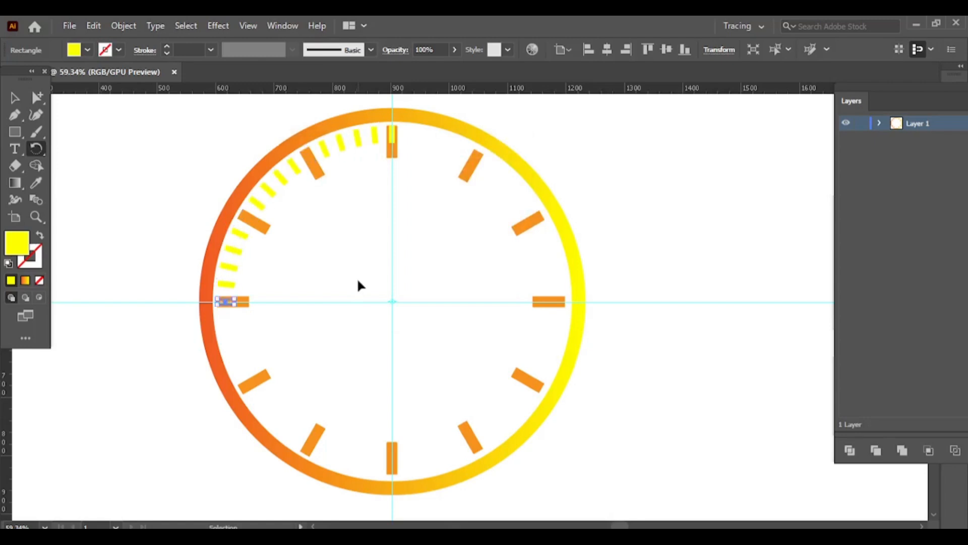
pyautogui.hotkey('ctrl', 'd')
pyautogui.hotkey('ctrl', 'd')
pyautogui.hotkey('ctrl', 'd')
pyautogui.hotkey('ctrl', 'd')
pyautogui.hotkey('ctrl', 'd')
pyautogui.hotkey('ctrl', 'd')
pyautogui.hotkey('ctrl', 'd')
pyautogui.hotkey('ctrl', 'd')
pyautogui.hotkey('ctrl', 'd')
pyautogui.hotkey('ctrl', 'd')
pyautogui.hotkey('ctrl', 'd')
pyautogui.hotkey('ctrl', 'd')
pyautogui.hotkey('ctrl', 'd')
pyautogui.hotkey('ctrl', 'd')
pyautogui.hotkey('ctrl', 'd')
pyautogui.hotkey('ctrl', 'd')
pyautogui.hotkey('ctrl', 'd')
pyautogui.hotkey('ctrl', 'd')
pyautogui.hotkey('ctrl', 'd')
pyautogui.hotkey('ctrl', 'd')
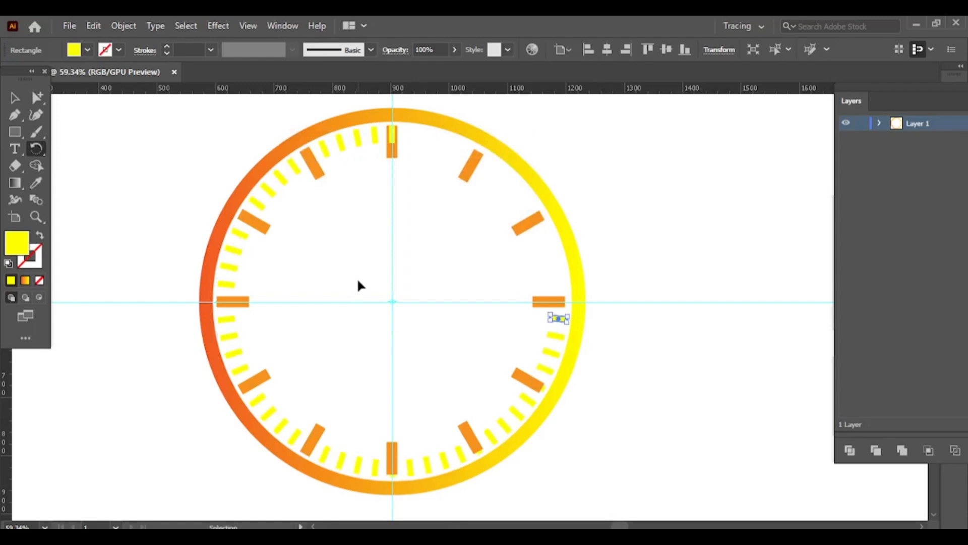
pyautogui.hotkey('ctrl', 'd')
pyautogui.hotkey('ctrl', 'd')
pyautogui.hotkey('ctrl', 'd')
pyautogui.hotkey('ctrl', 'd')
pyautogui.hotkey('ctrl', 'd')
pyautogui.hotkey('ctrl', 'd')
pyautogui.hotkey('ctrl', 'd')
pyautogui.hotkey('ctrl', 'd')
pyautogui.hotkey('ctrl', 'd')
pyautogui.hotkey('ctrl', 'd')
pyautogui.hotkey('ctrl', 'd')
pyautogui.hotkey('ctrl', 'd')
pyautogui.hotkey('ctrl', 'd')
pyautogui.hotkey('ctrl', 'd')
pyautogui.press('v')
pyautogui.click(358, 281)
# Draw a small circle with the Ellipse tool, centred on the guides' intersection.
pyautogui.click(14, 132)
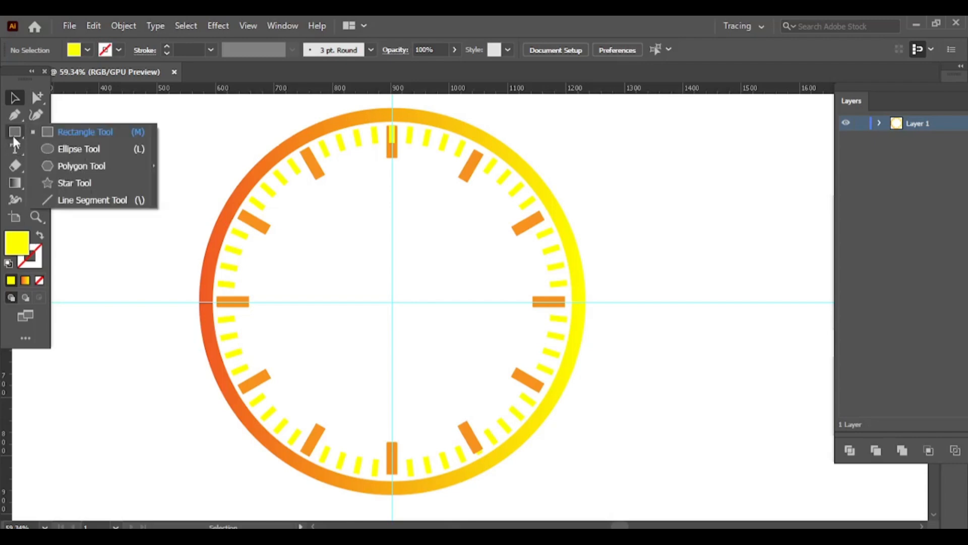
pyautogui.click(55, 149)
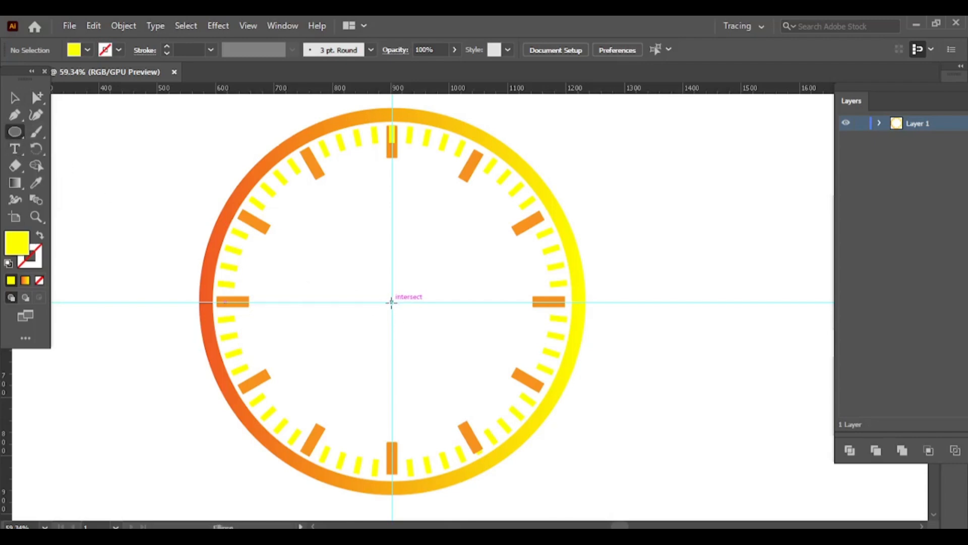
pyautogui.moveTo(391, 302); pyautogui.dragTo(409, 318)
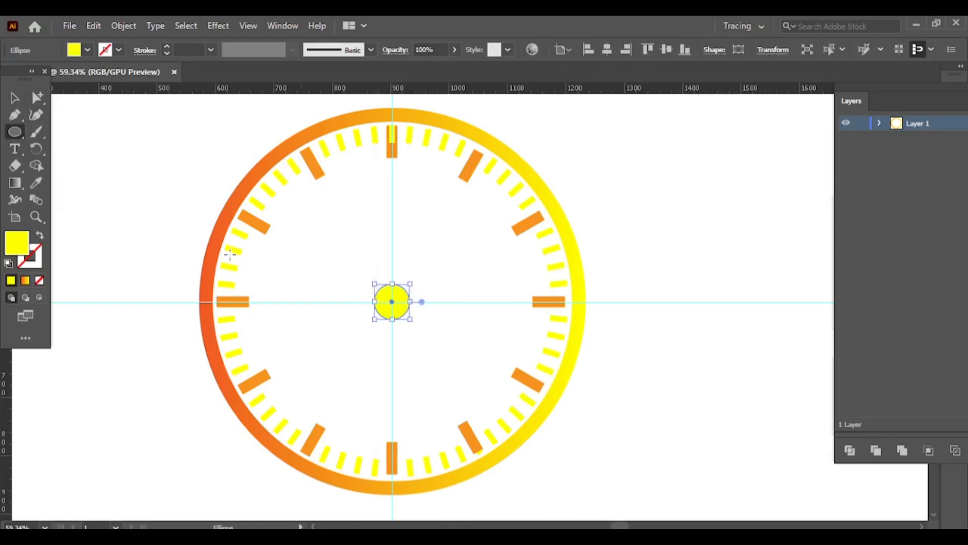
# Fill the centre circle with red-orange sampled from the ring's left side and enlarge it slightly about its centre.
pyautogui.click(36, 184)
pyautogui.click(212, 241)
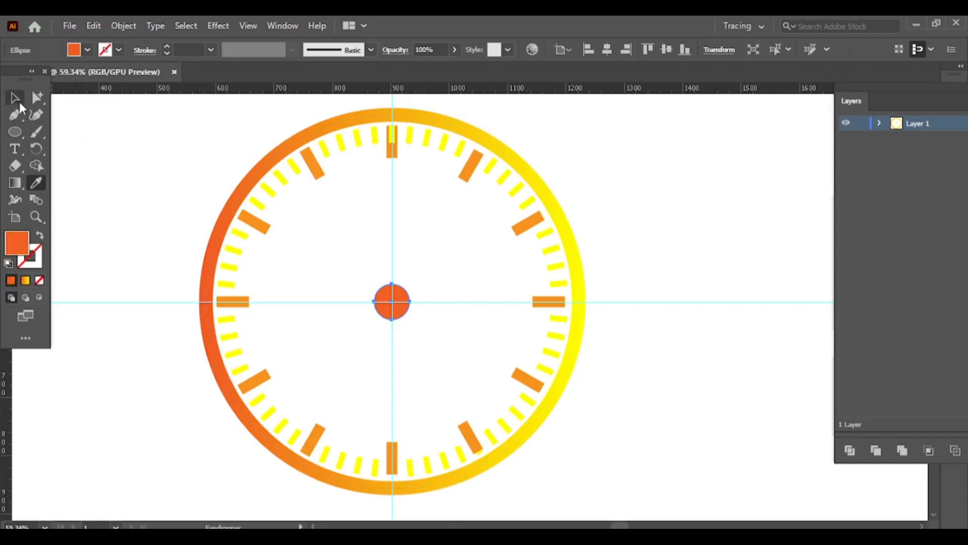
pyautogui.click(18, 102)
pyautogui.click(113, 146)
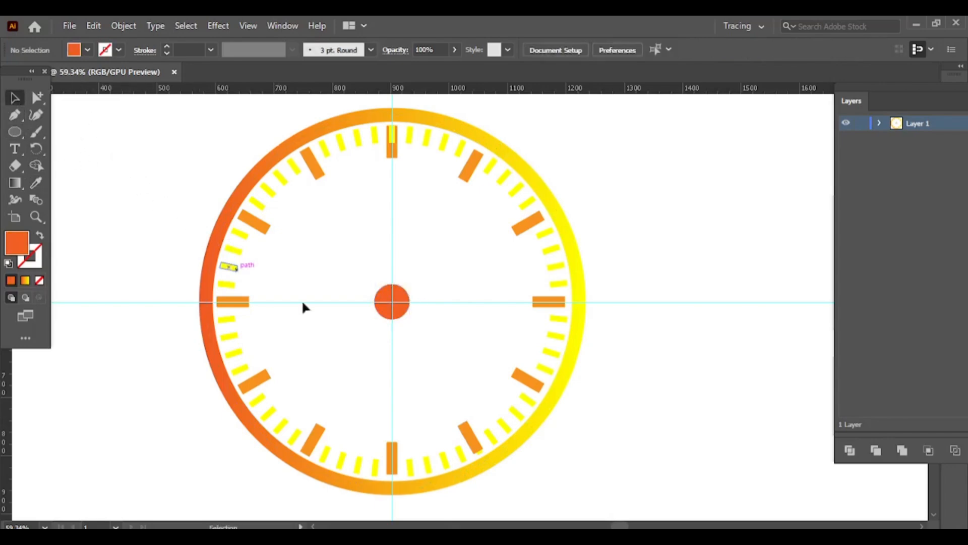
pyautogui.click(400, 314)
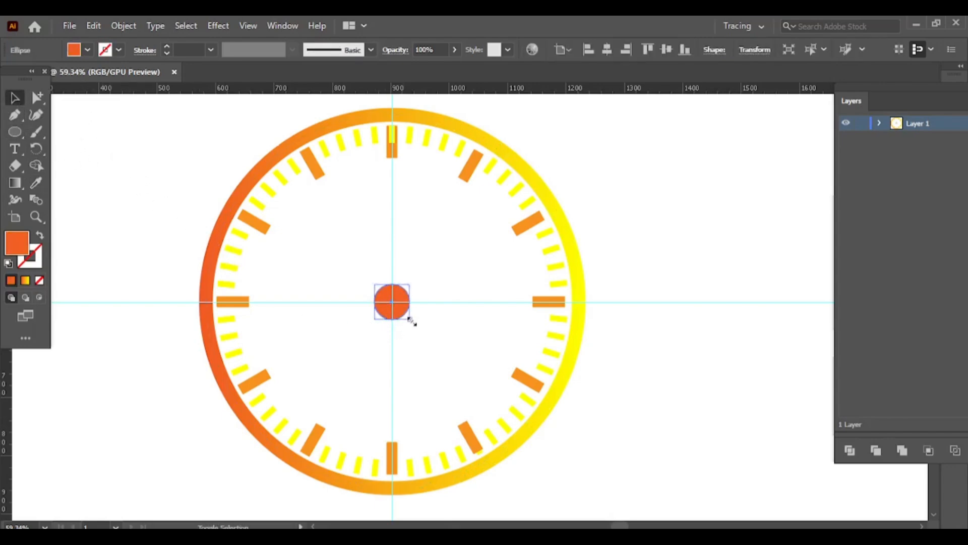
pyautogui.moveTo(411, 321); pyautogui.dragTo(414, 323)
pyautogui.click(15, 149)
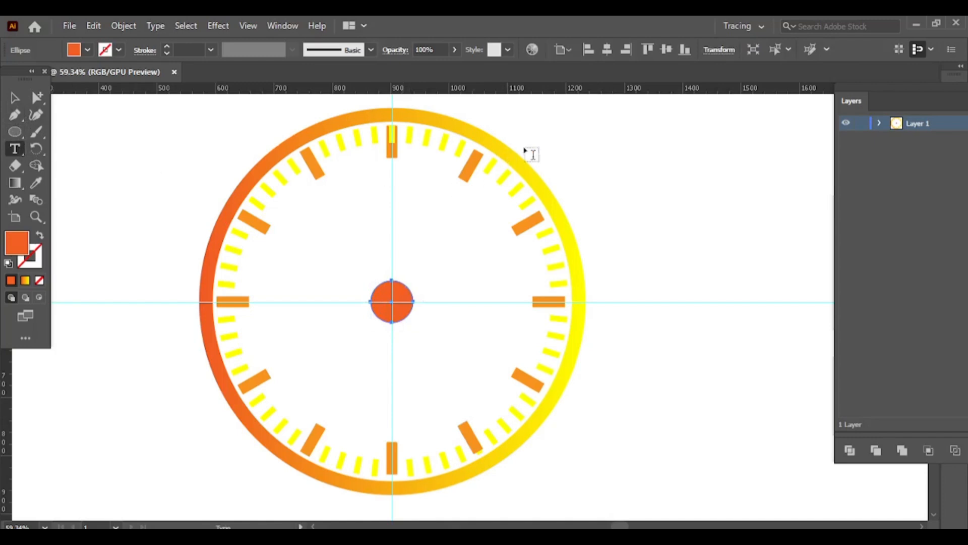
pyautogui.click(564, 146)
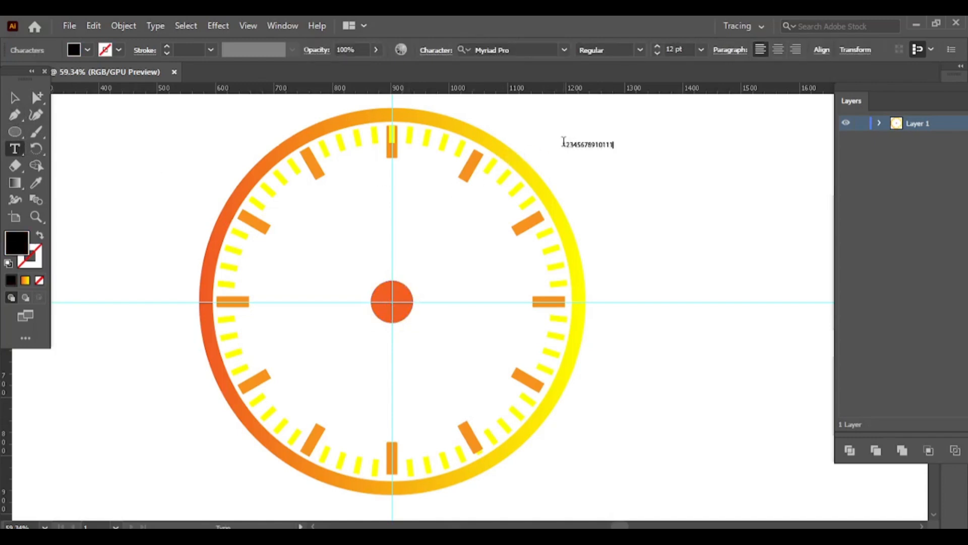
pyautogui.click(15, 97)
pyautogui.moveTo(622, 151); pyautogui.dragTo(774, 169)
# Convert the number text to outlines and ungroup it into separate digits.
pyautogui.rightClick(697, 103)
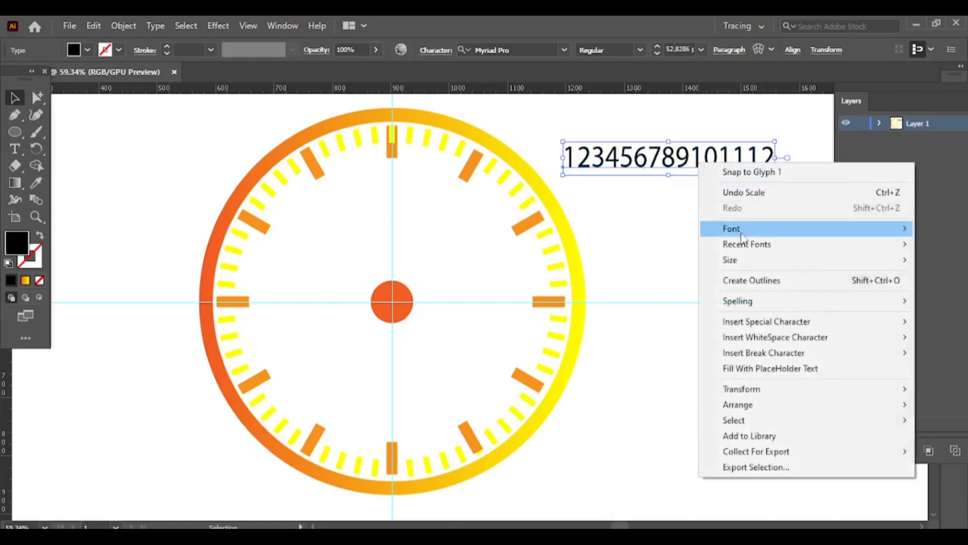
pyautogui.click(751, 280)
pyautogui.rightClick(682, 164)
pyautogui.click(725, 281)
pyautogui.click(551, 152)
# Place the 1 just inside the one o'clock marker and scale down the remaining row of digits to match.
pyautogui.moveTo(571, 167); pyautogui.dragTo(459, 200)
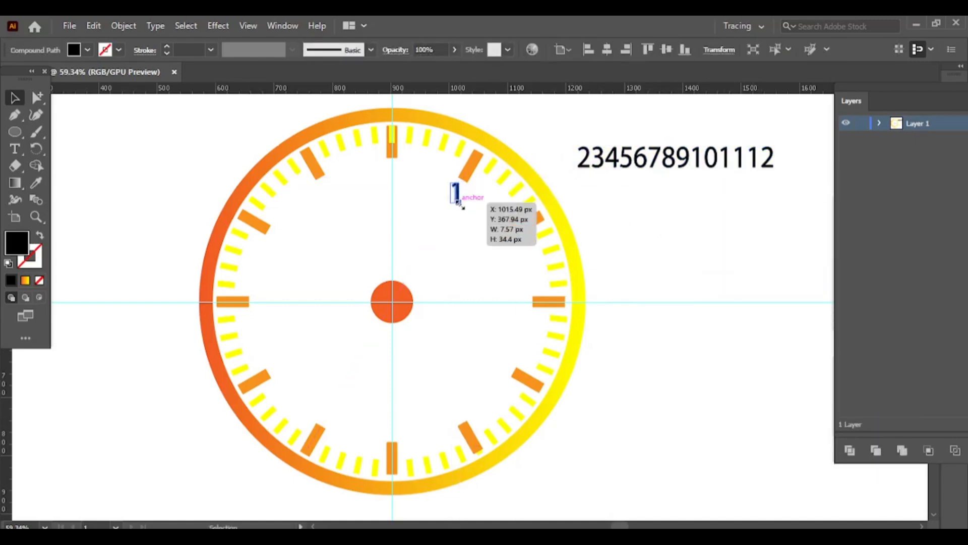
pyautogui.moveTo(567, 141); pyautogui.dragTo(802, 193)
pyautogui.moveTo(774, 168); pyautogui.dragTo(764, 165)
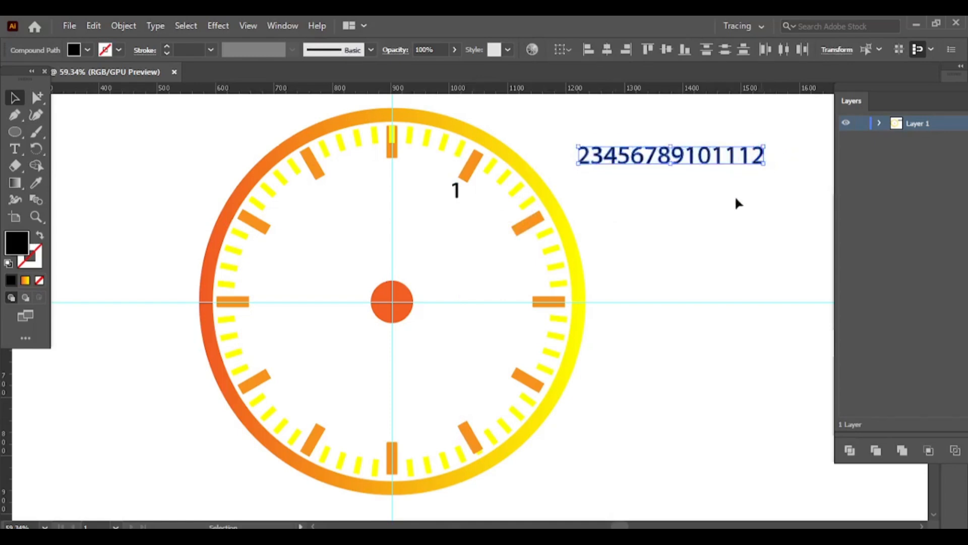
pyautogui.click(735, 200)
pyautogui.moveTo(557, 137); pyautogui.dragTo(757, 161)
# Position the numerals 2 through 12 just inside their matching hour markers.
pyautogui.moveTo(589, 157); pyautogui.dragTo(505, 367)
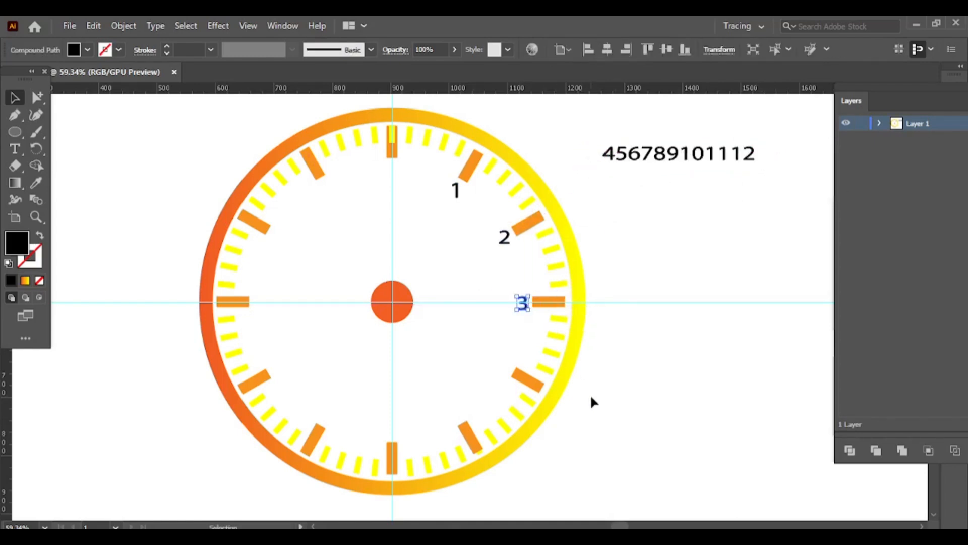
pyautogui.moveTo(621, 154); pyautogui.dragTo(324, 422)
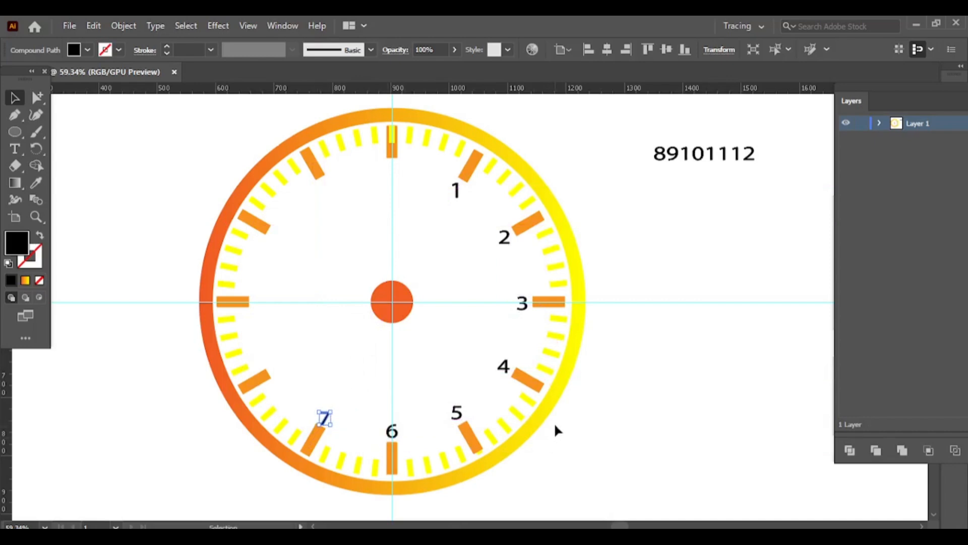
pyautogui.moveTo(660, 160); pyautogui.dragTo(278, 368)
pyautogui.moveTo(673, 154); pyautogui.dragTo(260, 301)
pyautogui.moveTo(698, 160); pyautogui.dragTo(285, 244)
pyautogui.moveTo(712, 157); pyautogui.dragTo(326, 196)
pyautogui.moveTo(740, 161); pyautogui.dragTo(393, 173)
pyautogui.click(708, 205)
# Draw a vertical line to the left of the clock and set its stroke weight to 9 pt.
pyautogui.press('\\')
pyautogui.moveTo(117, 142); pyautogui.dragTo(117, 285)
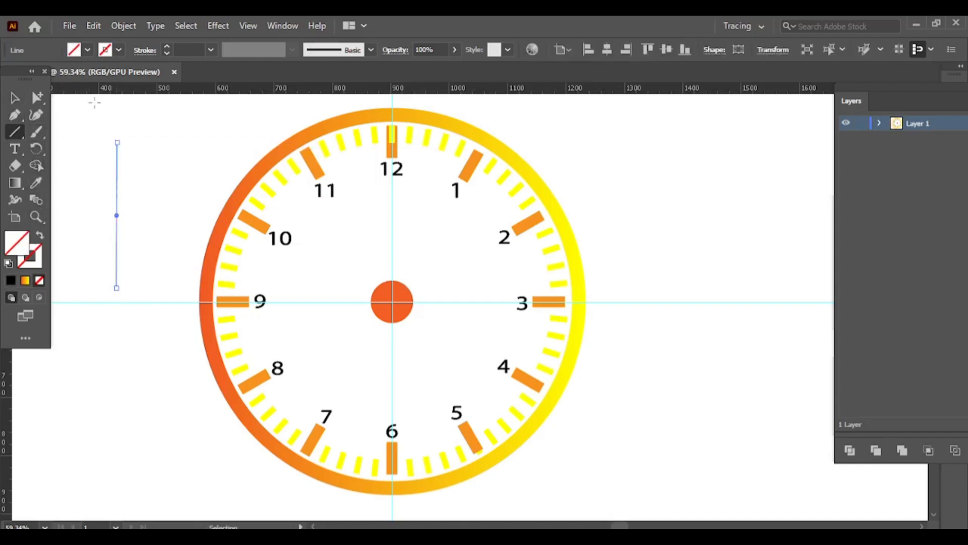
pyautogui.click(168, 47)
pyautogui.click(167, 47)
pyautogui.click(168, 46)
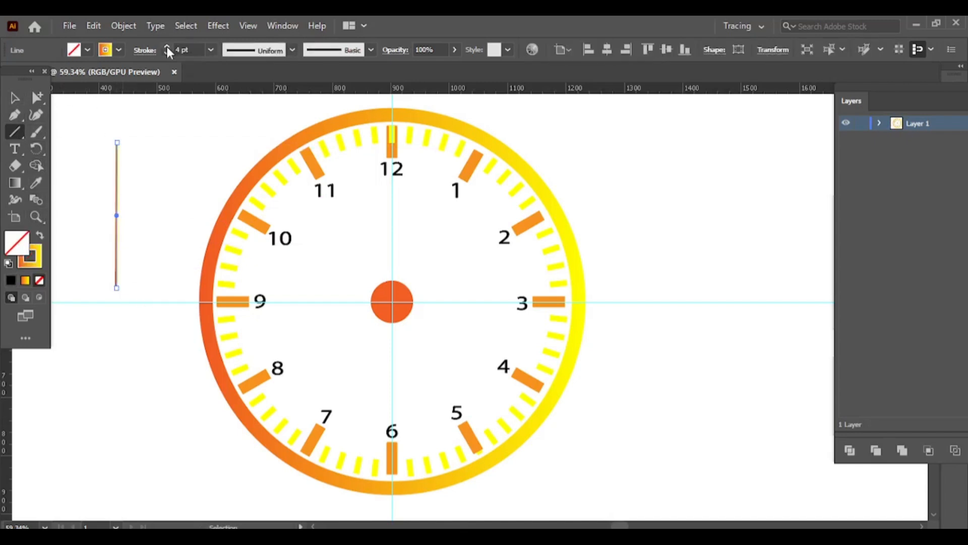
pyautogui.click(168, 46)
pyautogui.click(167, 46)
pyautogui.click(168, 46)
# Apply the tapered triangular width profile to the line and set its stroke colour to yellow.
pyautogui.click(254, 50)
pyautogui.click(259, 160)
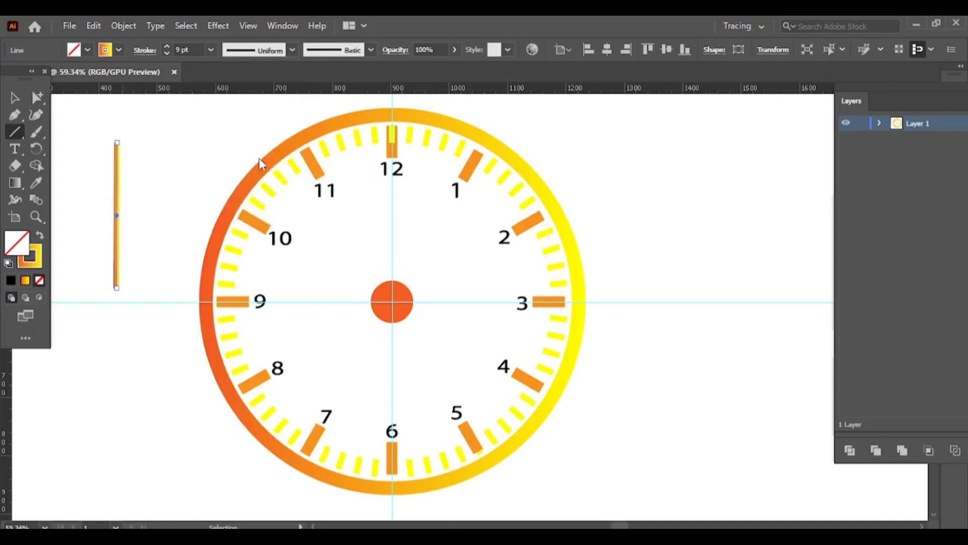
pyautogui.click(117, 49)
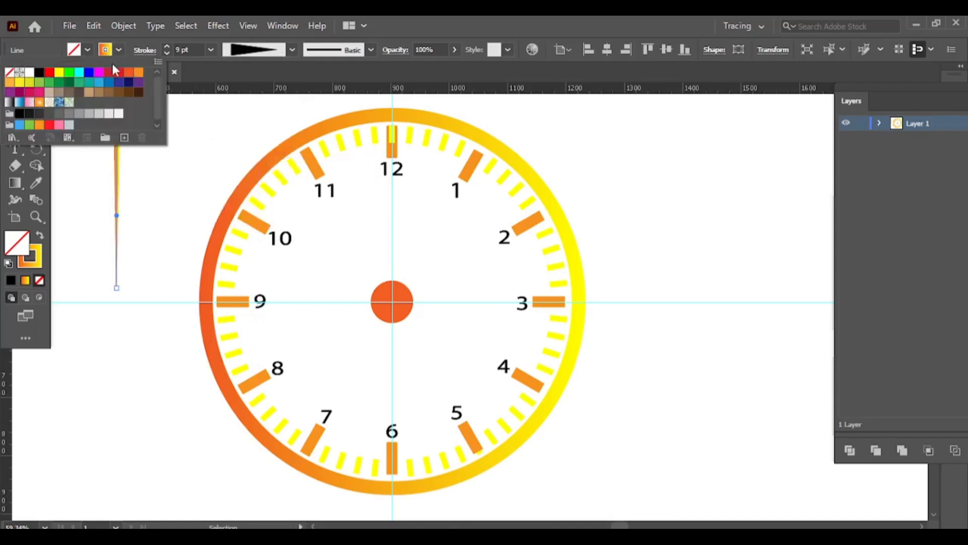
pyautogui.click(19, 83)
pyautogui.press('\\')
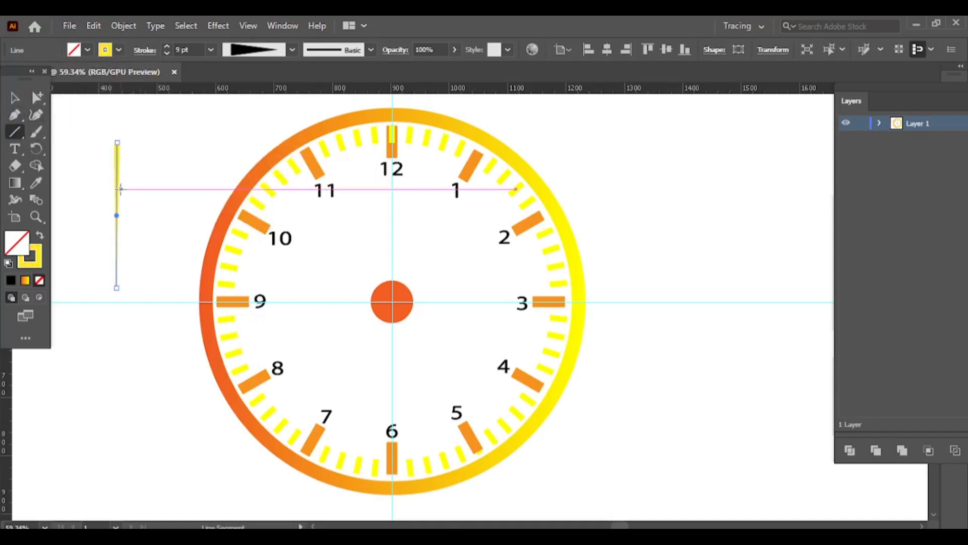
# Duplicate the tapered line onto the dial and rotate the copy horizontal so its thin end points at 9.
pyautogui.moveTo(116, 216); pyautogui.dragTo(345, 274)
pyautogui.click(14, 98)
pyautogui.moveTo(352, 196); pyautogui.dragTo(351, 307)
# Send the horizontal clock hand to the back, behind the centre circle, and deselect it.
pyautogui.rightClick(361, 306)
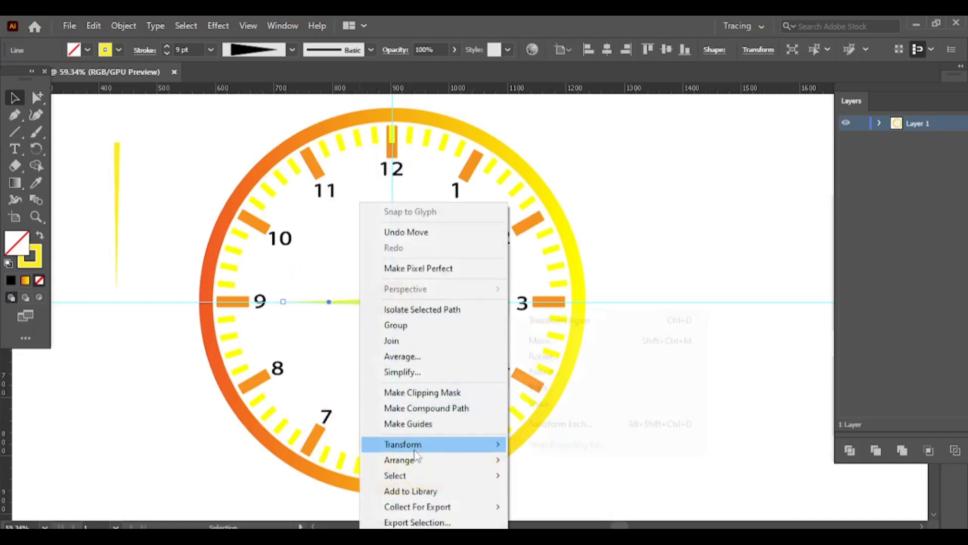
pyautogui.moveTo(434, 460)
pyautogui.click(574, 507)
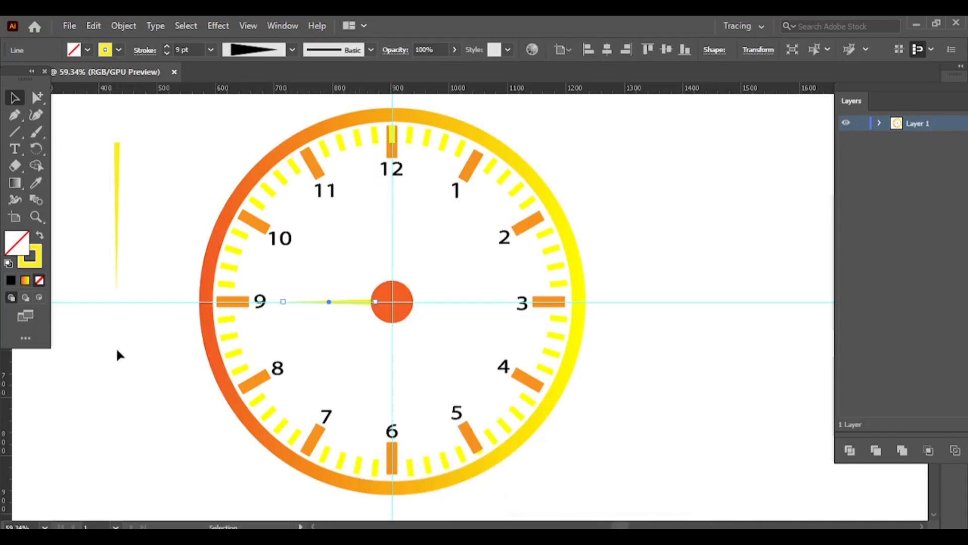
pyautogui.click(116, 344)
# Rotate the remaining tapered line to point upward and place it on the vertical guide from the centre circle to 12.
pyautogui.moveTo(118, 214); pyautogui.dragTo(161, 221)
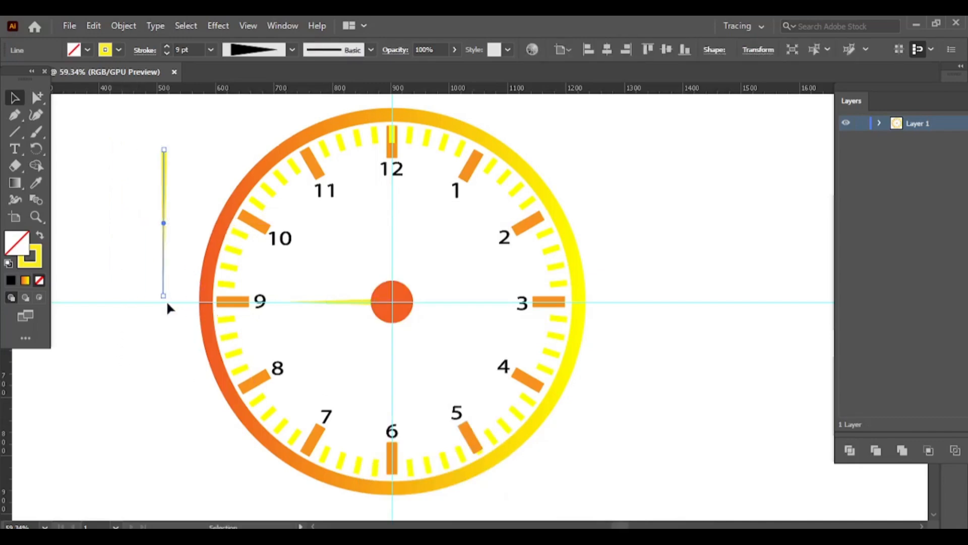
pyautogui.moveTo(165, 300); pyautogui.dragTo(160, 154)
pyautogui.moveTo(163, 222); pyautogui.dragTo(395, 296)
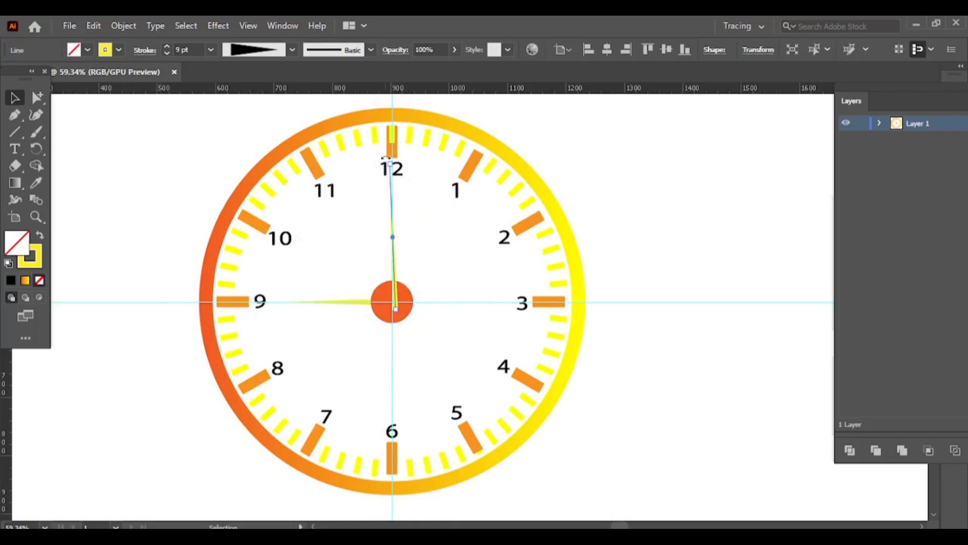
pyautogui.moveTo(388, 161); pyautogui.dragTo(393, 164)
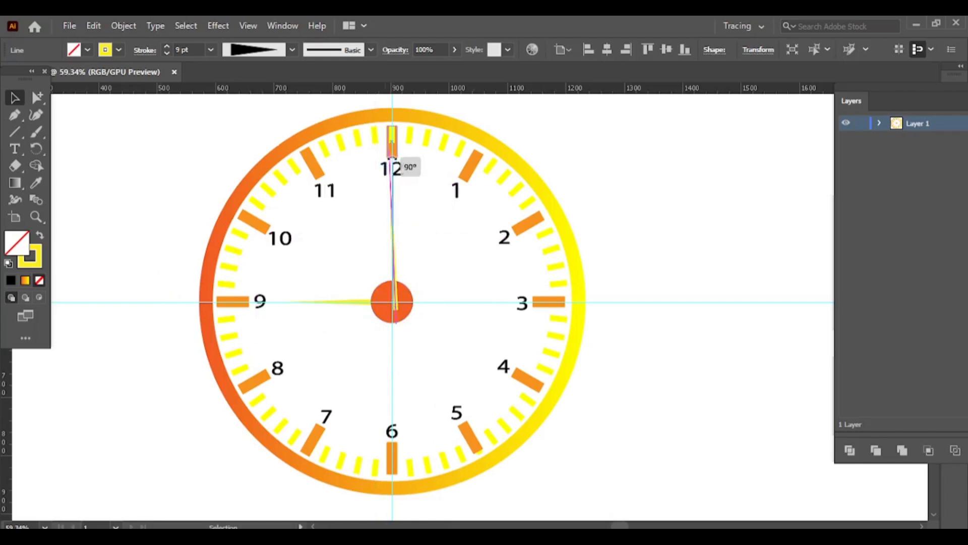
# Send the vertical clock hand to the back, behind the centre circle.
pyautogui.rightClick(392, 252)
pyautogui.moveTo(433, 460)
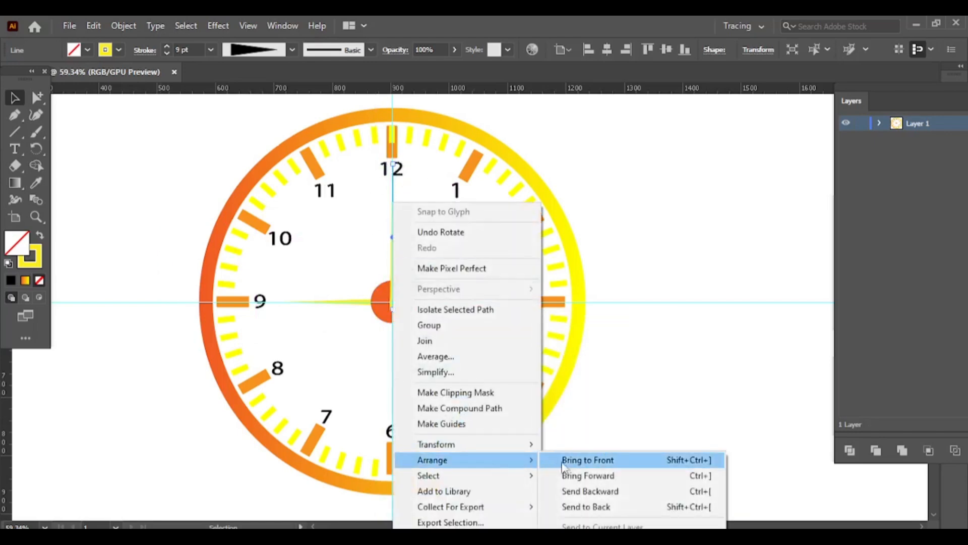
pyautogui.click(586, 507)
pyautogui.click(630, 197)
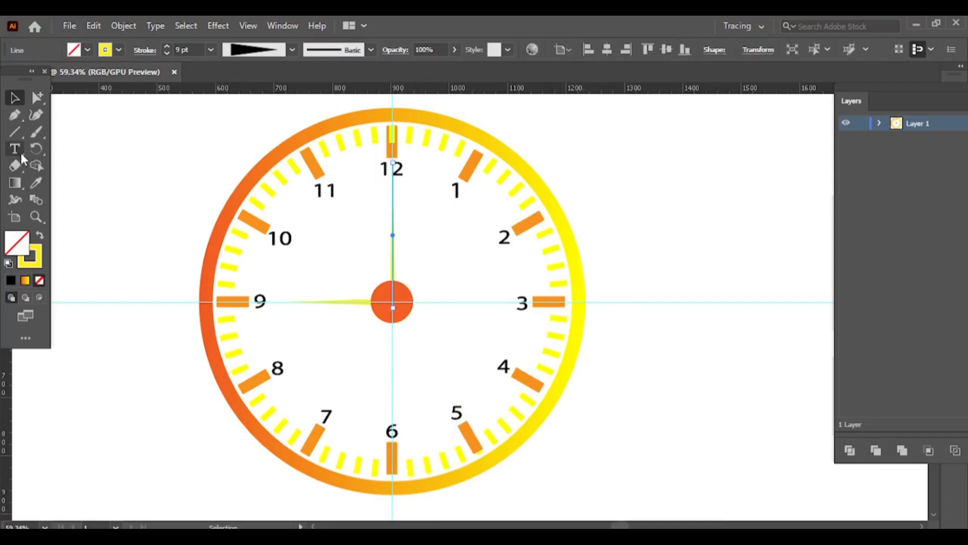
# Draw a small circle to the left of the clock and give it a red-orange fill with no stroke.
pyautogui.moveTo(13, 135); pyautogui.dragTo(75, 147)
pyautogui.moveTo(132, 255); pyautogui.dragTo(121, 244)
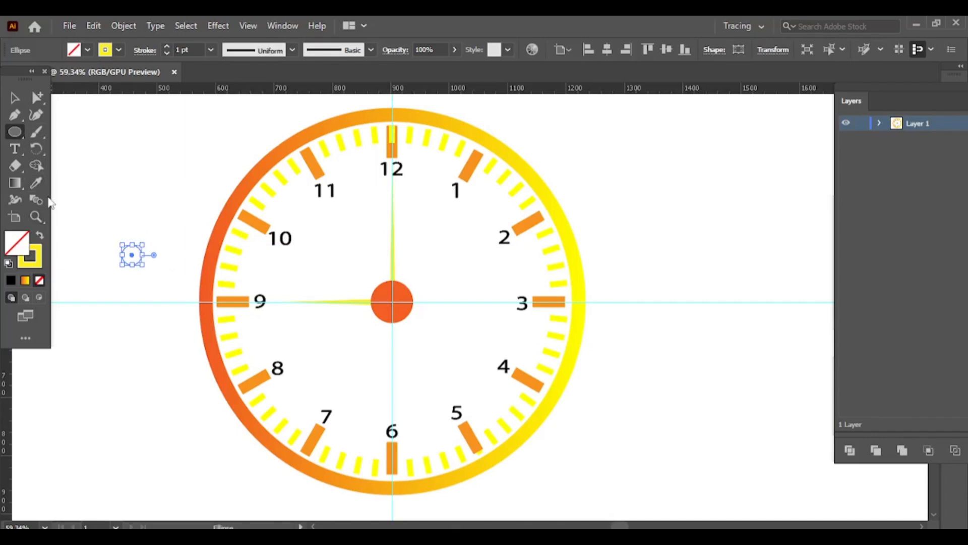
pyautogui.click(102, 51)
pyautogui.click(128, 72)
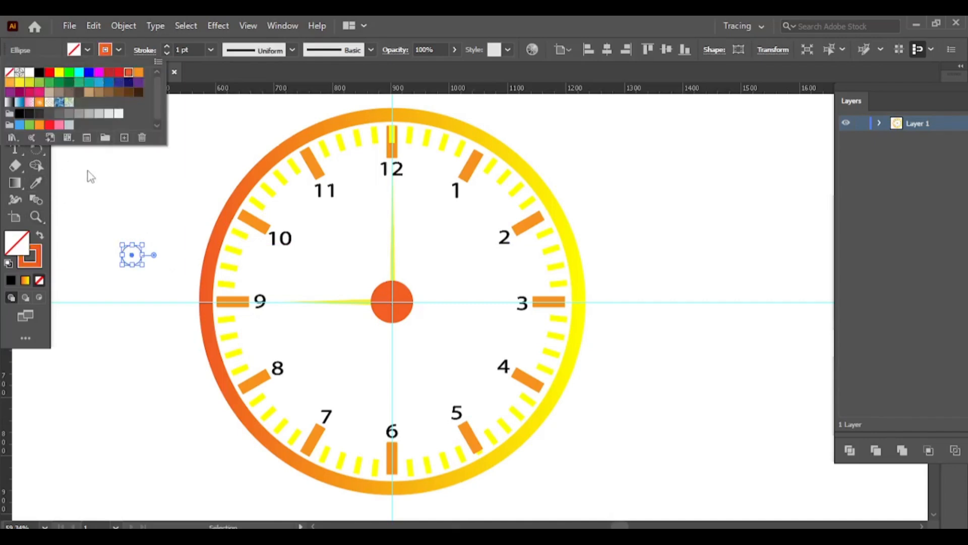
pyautogui.click(40, 235)
# Draw a vertical line ending at the small circle's centre and give it a 3 pt red-orange stroke.
pyautogui.moveTo(15, 133); pyautogui.dragTo(81, 199)
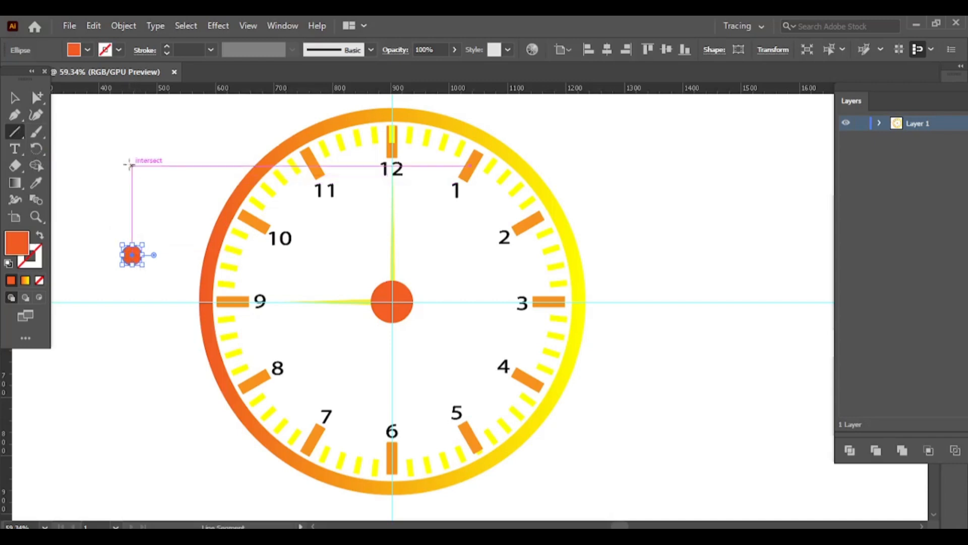
pyautogui.moveTo(131, 132); pyautogui.dragTo(132, 255)
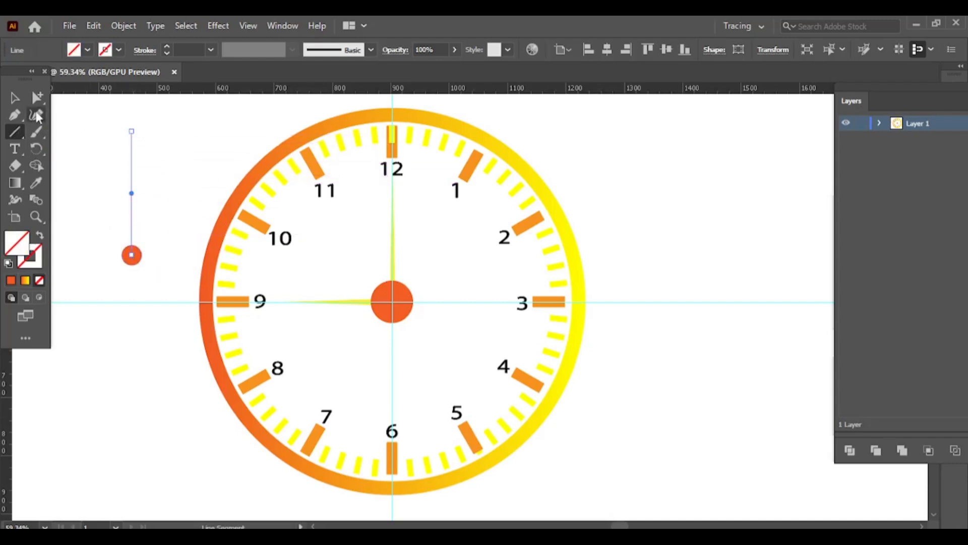
pyautogui.click(166, 45)
pyautogui.click(166, 45)
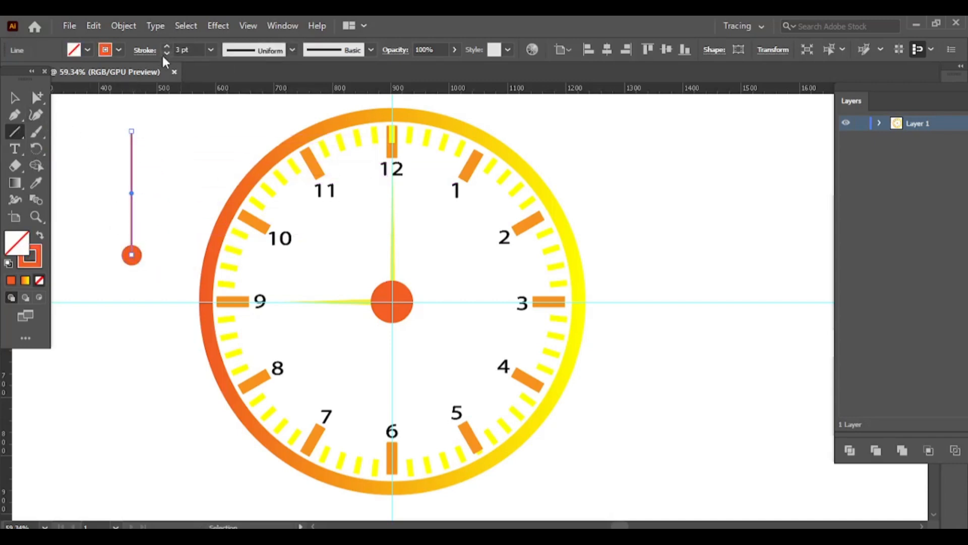
# Group the small red-orange circle with its vertical line to form the second hand.
pyautogui.press('v')
pyautogui.rightClick(134, 238)
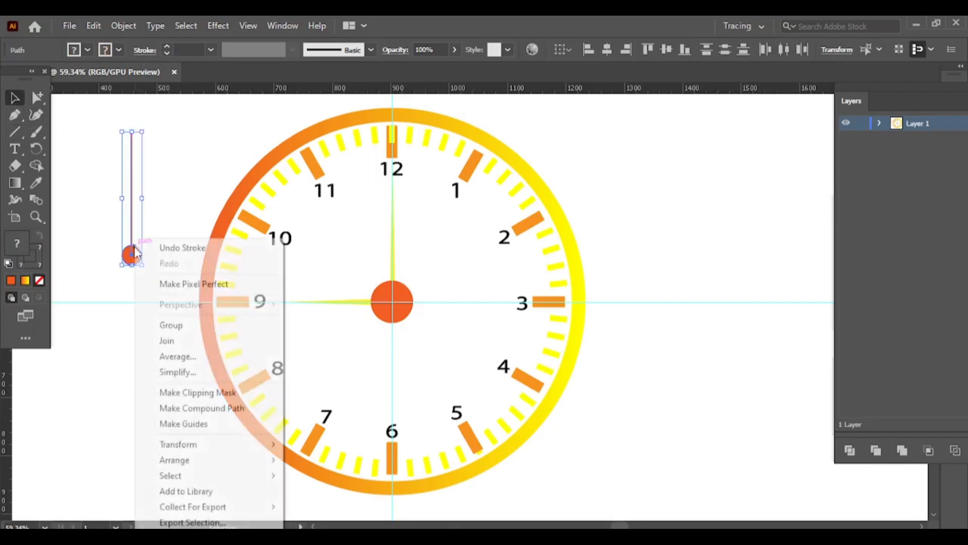
pyautogui.click(187, 326)
# Move the second hand onto the clock and rotate it to run through the centre circle, pointing toward 1 with the small circle toward 7.
pyautogui.moveTo(147, 126); pyautogui.dragTo(411, 282)
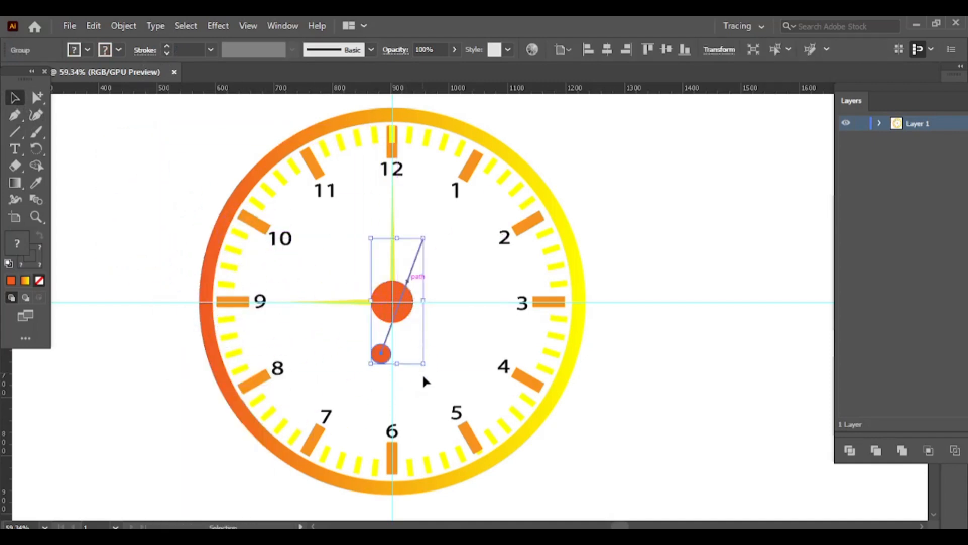
pyautogui.click(427, 373)
pyautogui.click(381, 353)
pyautogui.moveTo(428, 372); pyautogui.dragTo(412, 371)
pyautogui.moveTo(380, 333); pyautogui.dragTo(384, 318)
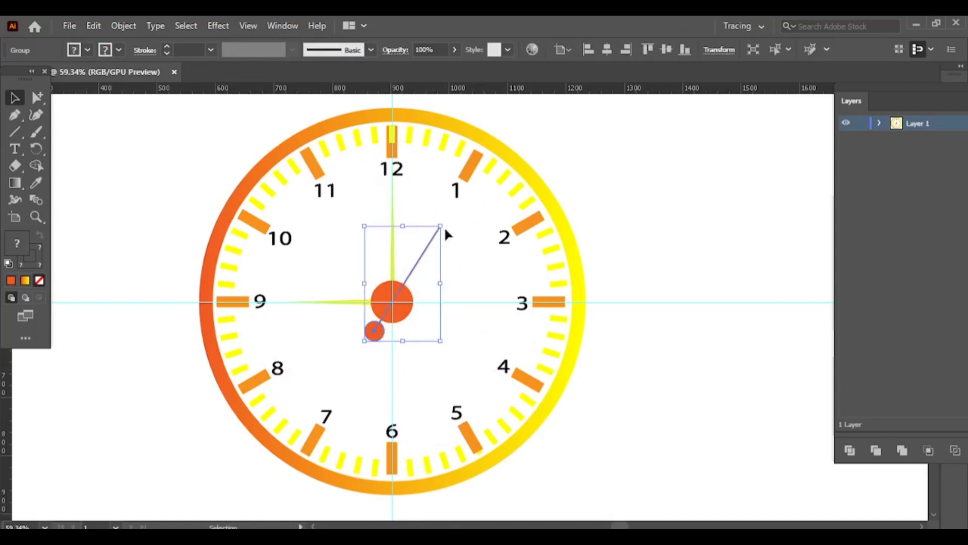
# Ungroup the second hand and extend its line outward to near the 1 and slightly past the small circle.
pyautogui.rightClick(419, 255)
pyautogui.click(467, 374)
pyautogui.click(441, 241)
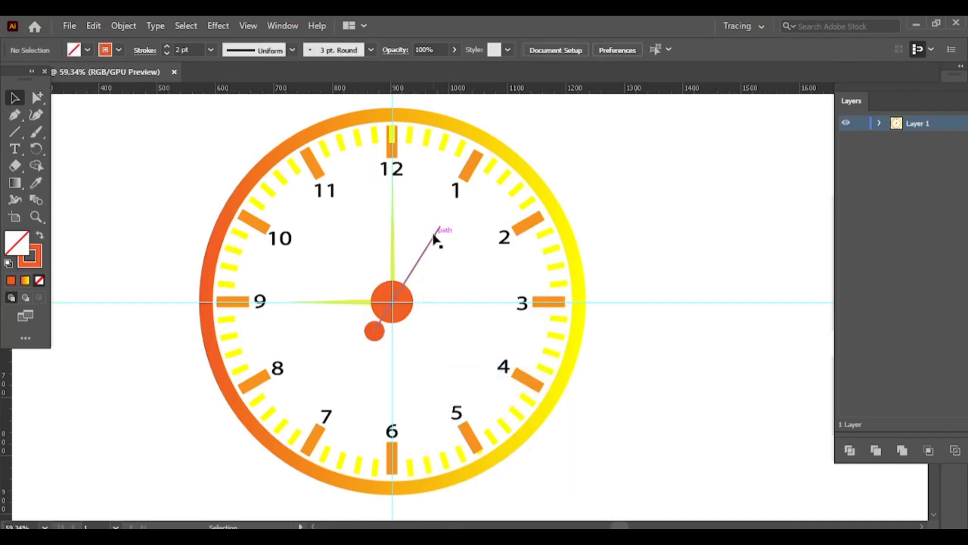
pyautogui.click(440, 226)
pyautogui.moveTo(440, 226); pyautogui.dragTo(471, 193)
pyautogui.moveTo(374, 332); pyautogui.dragTo(364, 344)
pyautogui.click(196, 220)
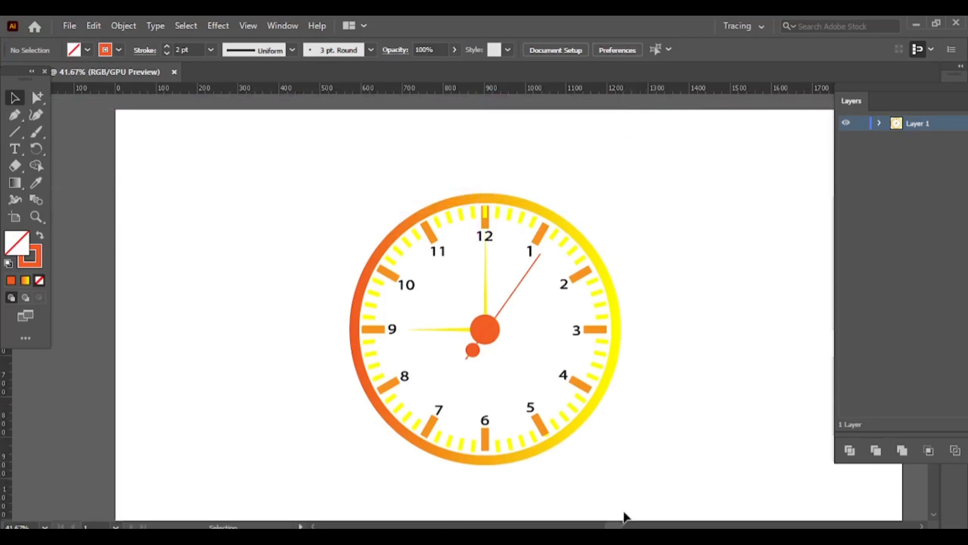
# Delete the extra yellow tick overlapping the orange 12 o'clock mark.
pyautogui.moveTo(617, 526); pyautogui.dragTo(620, 526)
pyautogui.scroll(-1, 595, 428)
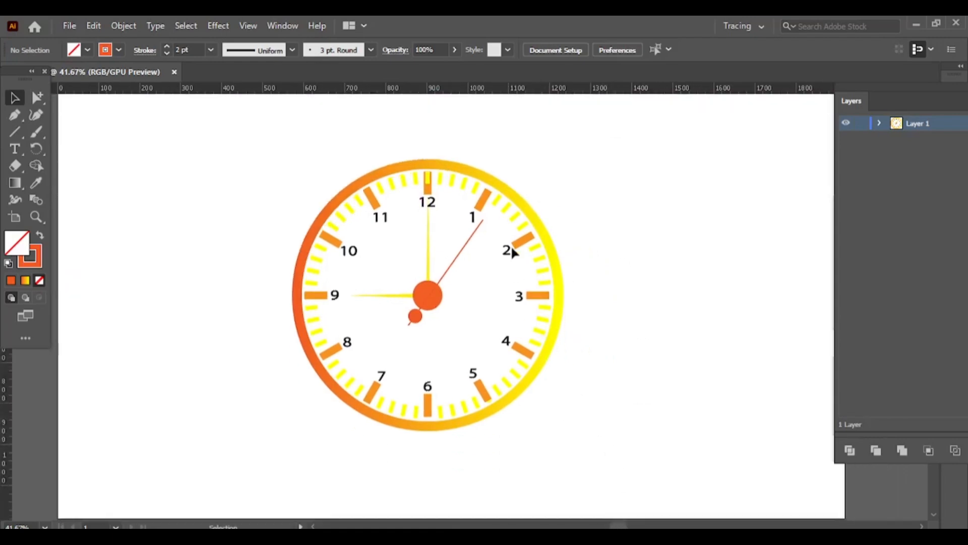
pyautogui.click(427, 180)
pyautogui.press('Delete')
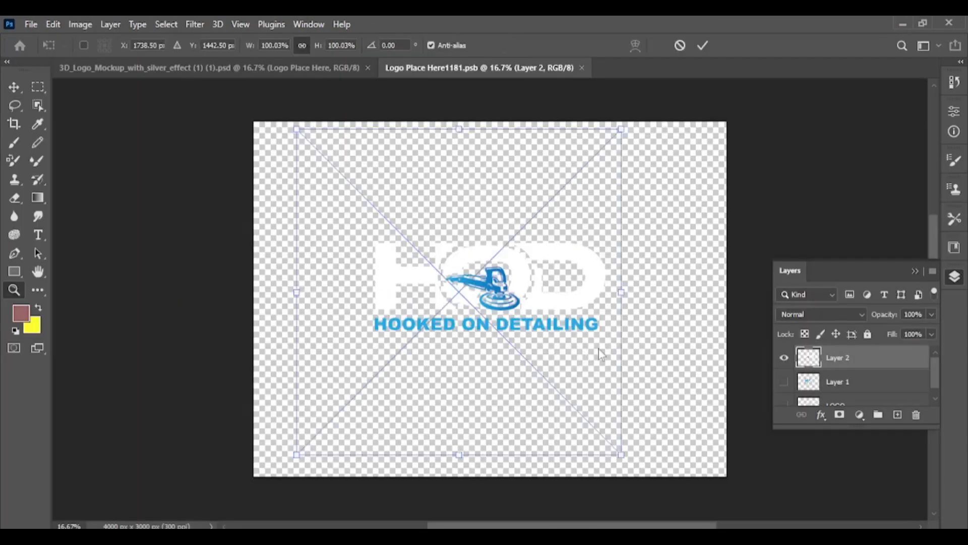
# Switch to Photoshop, paste the clock into Logo Place Here1181.psb, scale it to 64.75% and position it over the existing logo.
pyautogui.hotkey('ctrl', 'v')
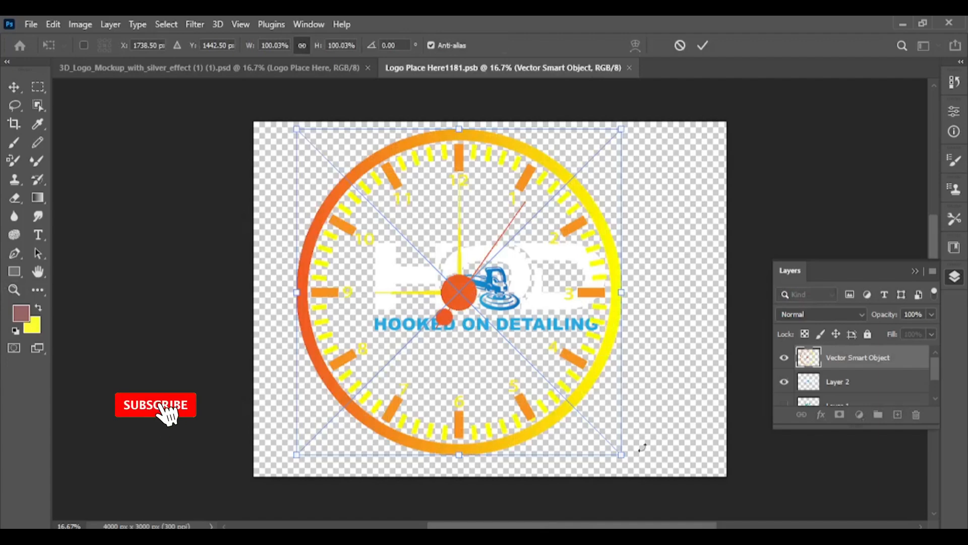
pyautogui.moveTo(621, 454); pyautogui.dragTo(506, 340)
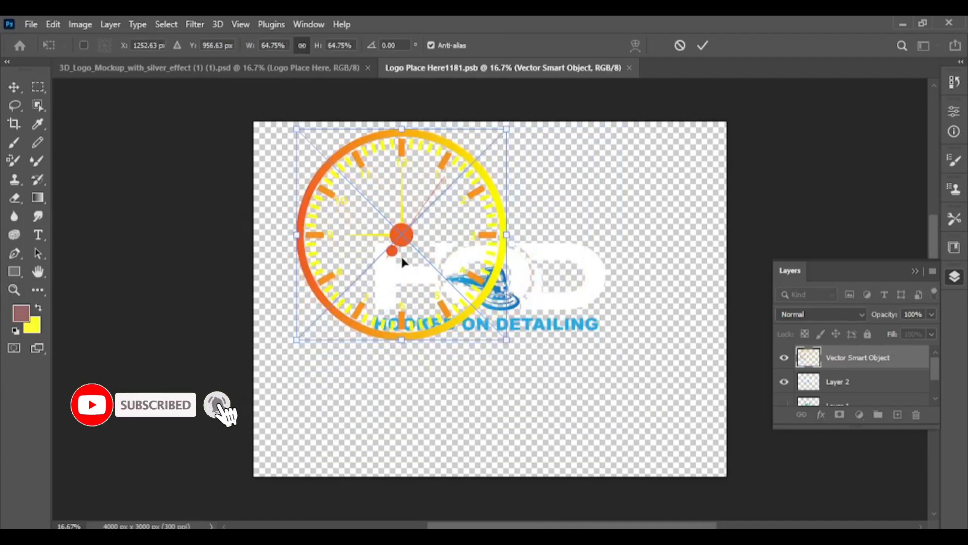
pyautogui.moveTo(403, 261); pyautogui.dragTo(502, 325)
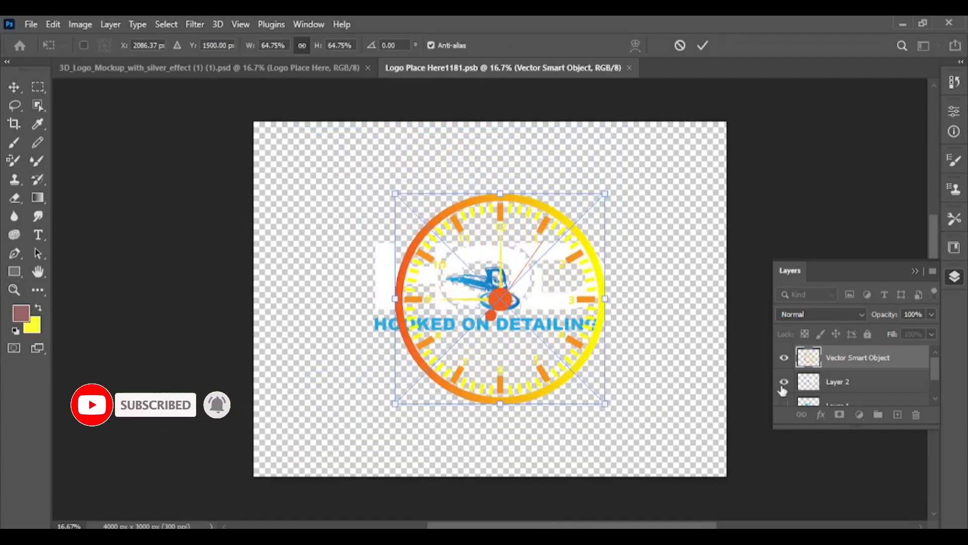
# Hide the old logo on Layer 2, then close Logo Place Here1181.psb and save its changes to update the mockup.
pyautogui.click(783, 381)
pyautogui.click(635, 68)
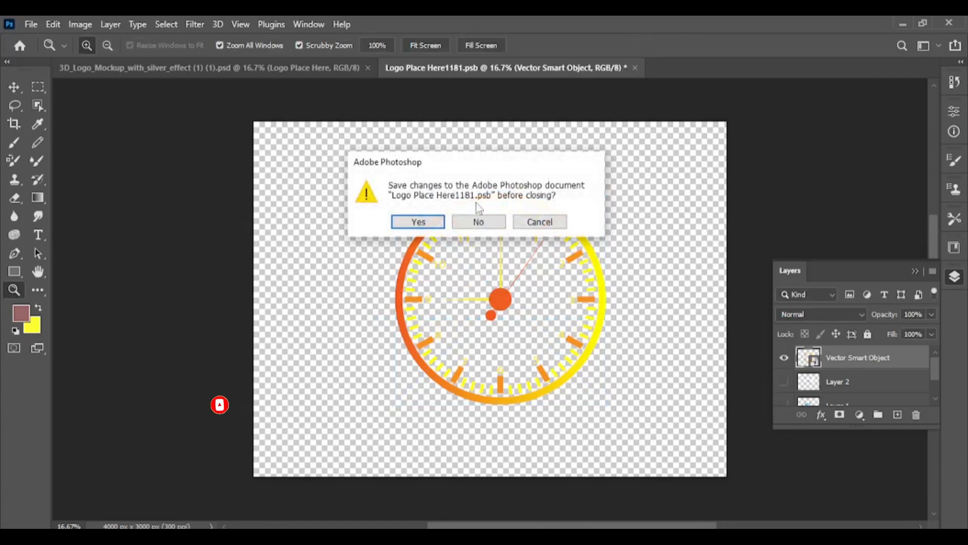
pyautogui.click(418, 223)
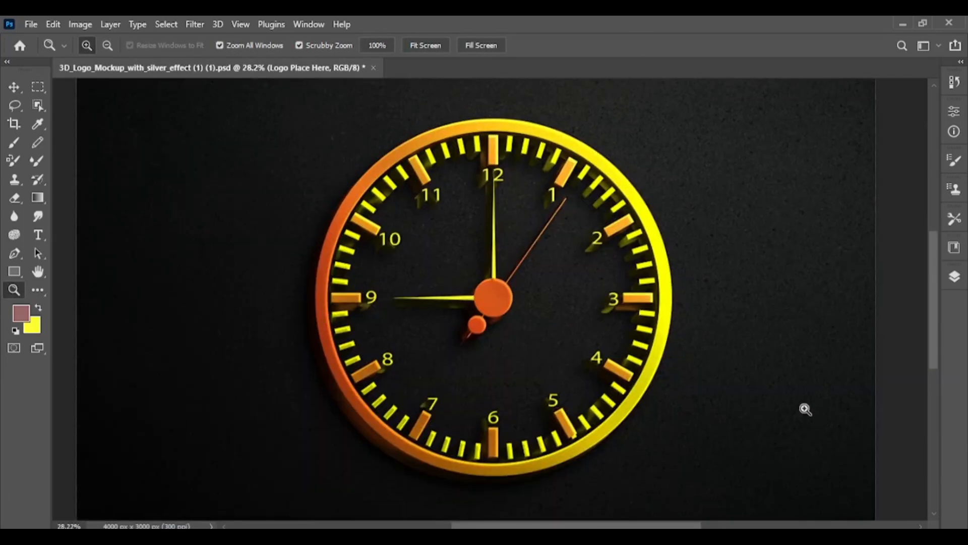